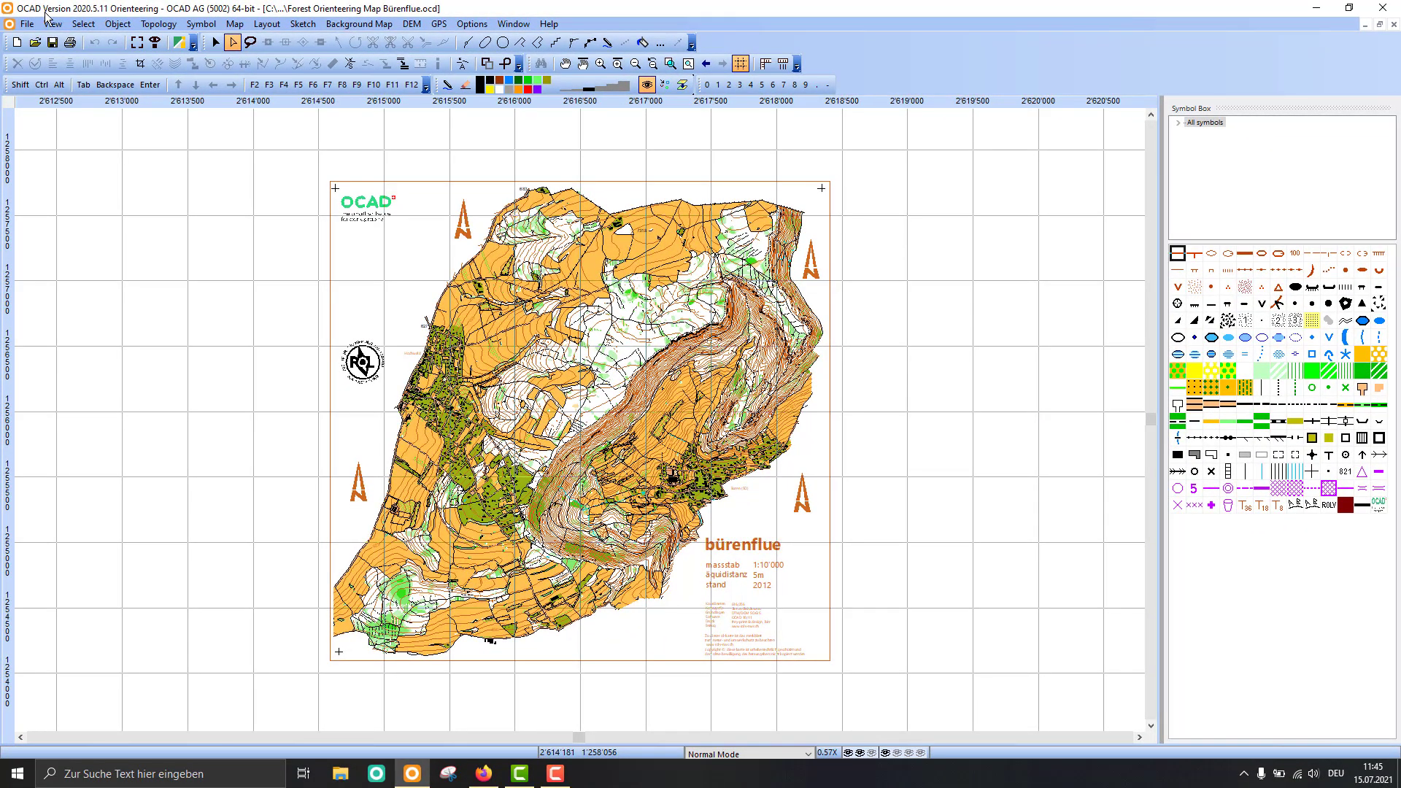
Look through the File, View, Select and Object menus, then choose Object > Crop Objects.
click(28, 25)
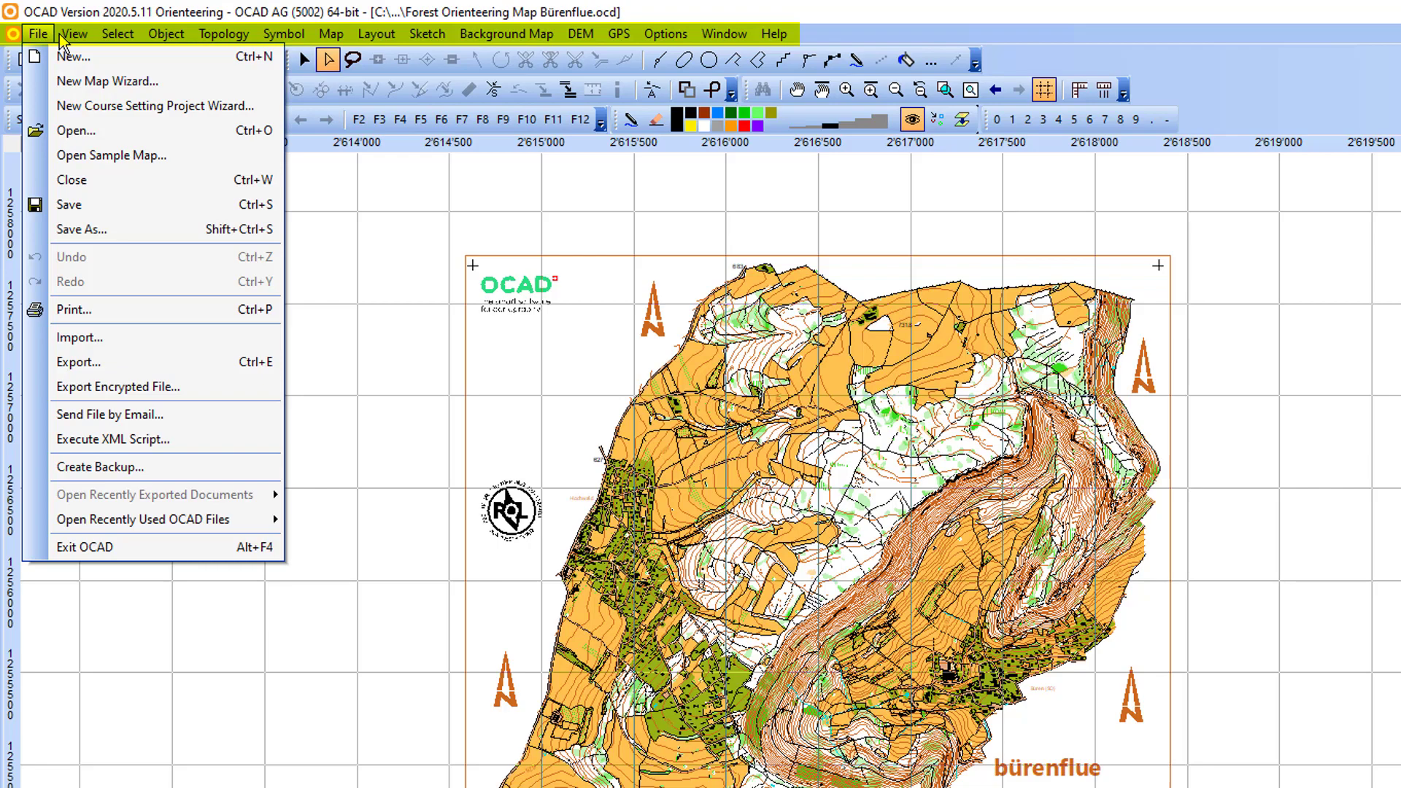
mouse_move(74, 34)
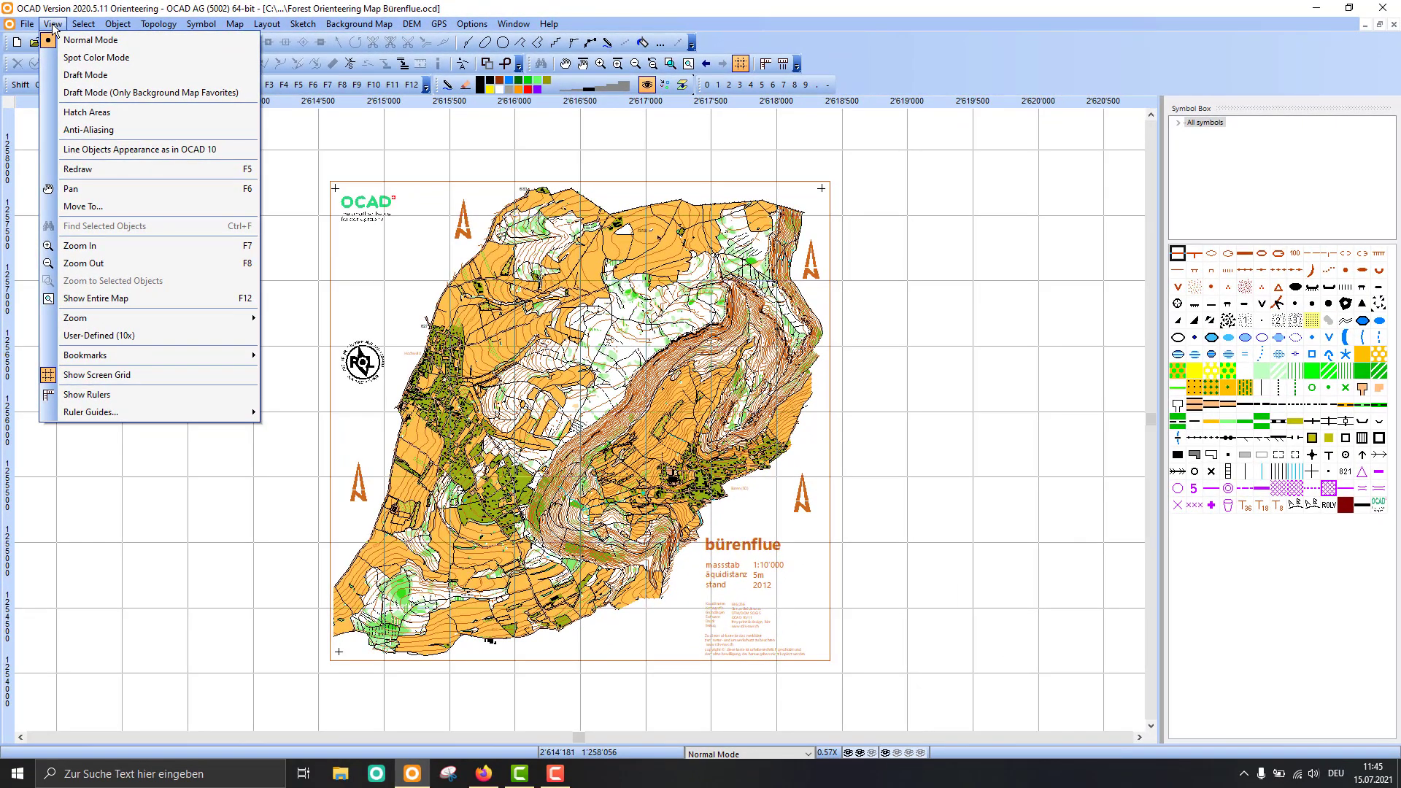
mouse_move(82, 27)
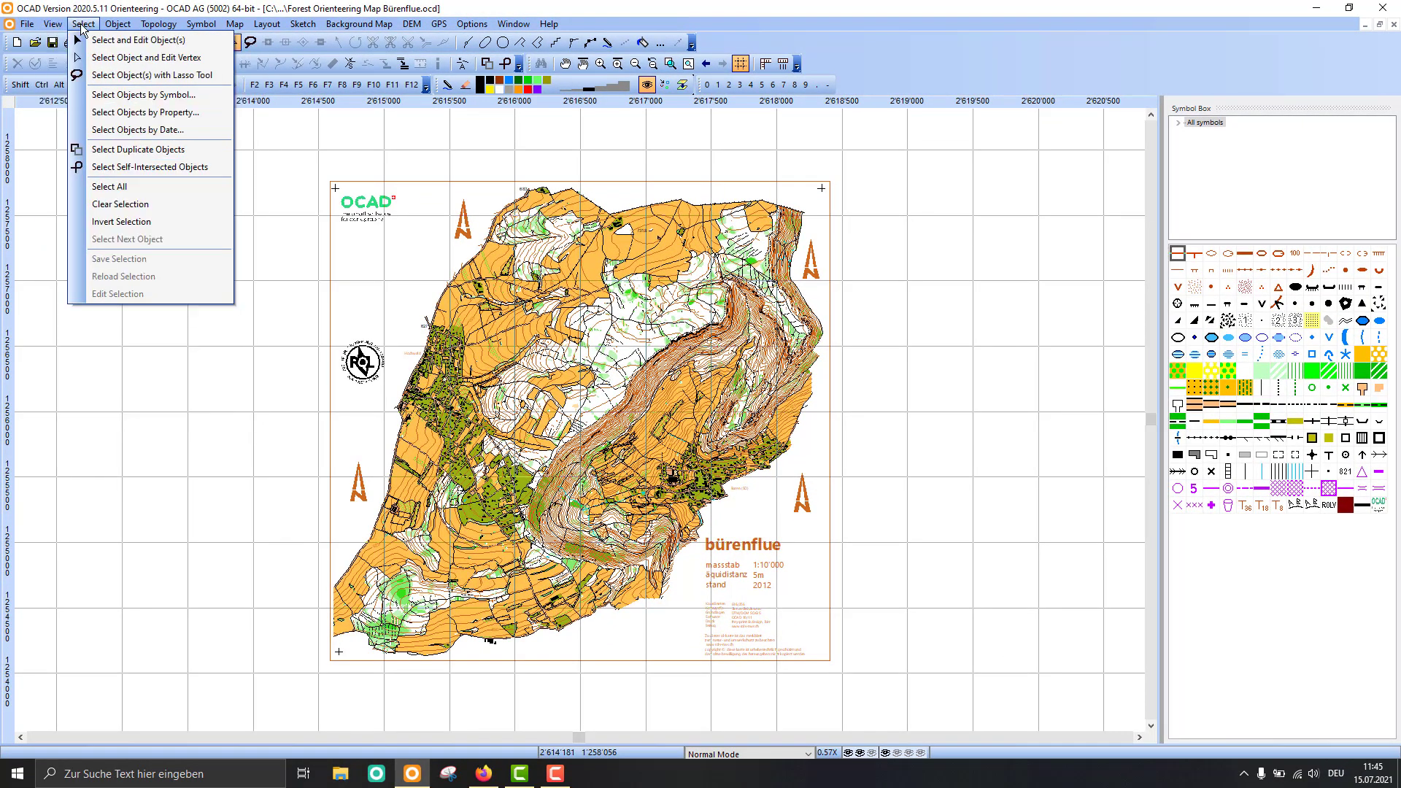
mouse_move(126, 29)
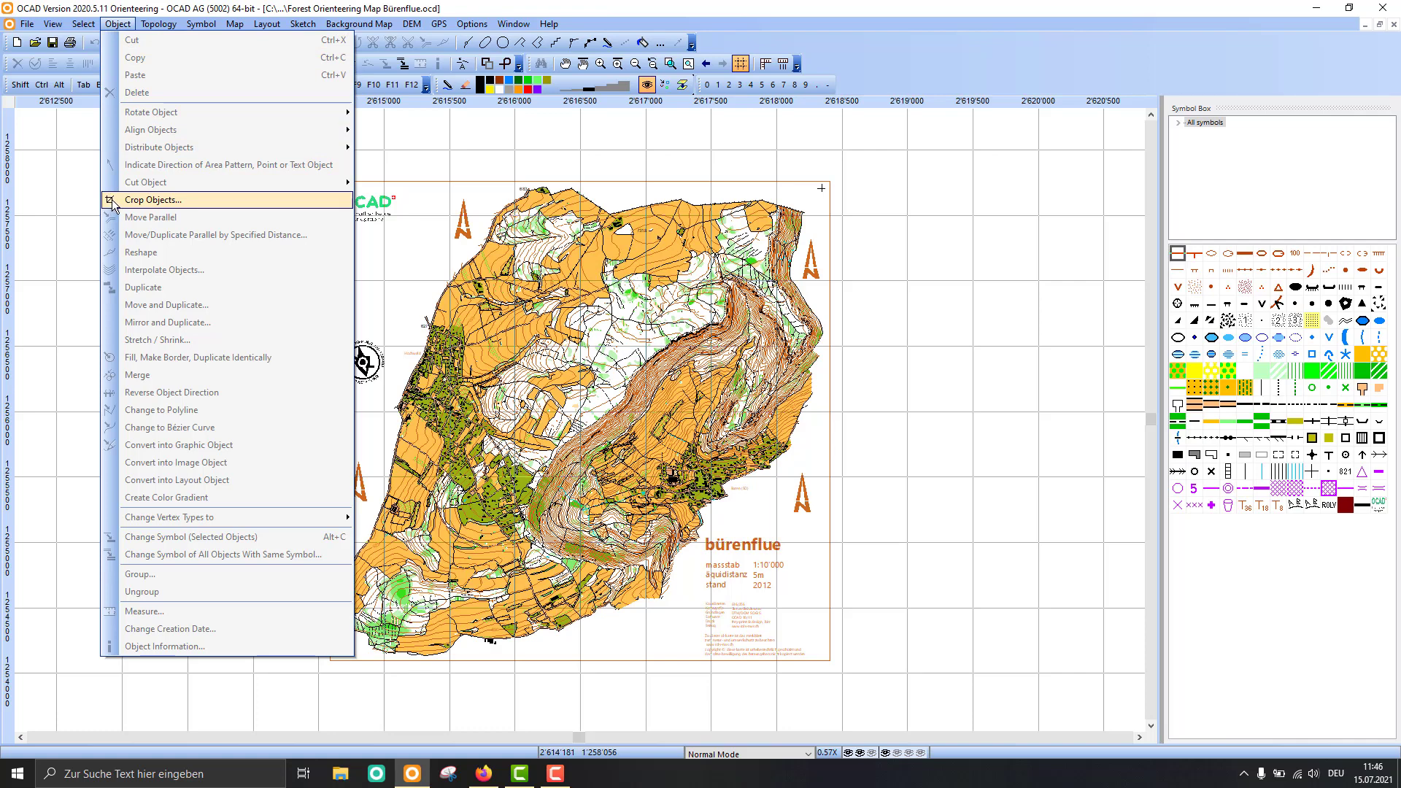
click(117, 200)
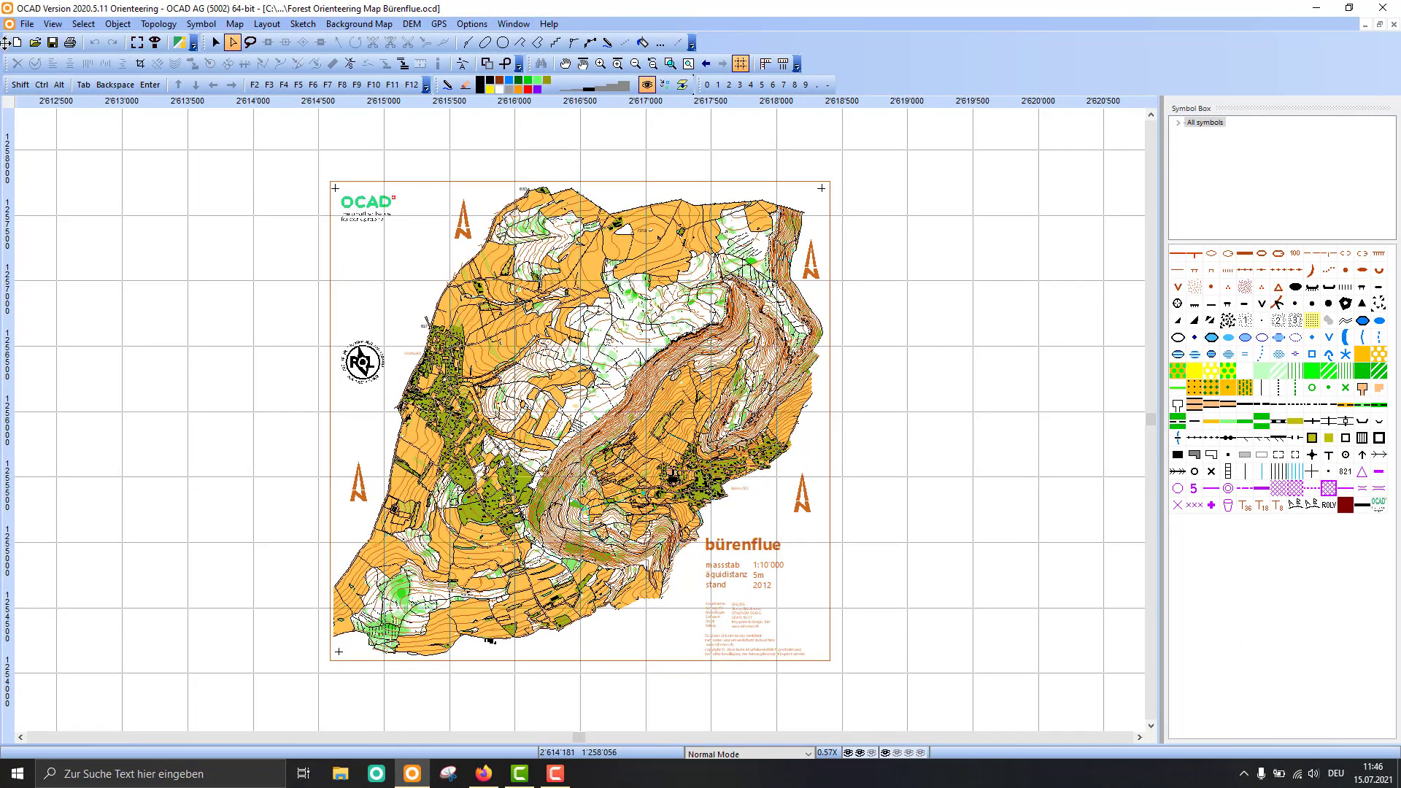
Dock the Standard toolbar to the right of the Editing and Drawing toolbar.
drag(7, 44, 63, 44)
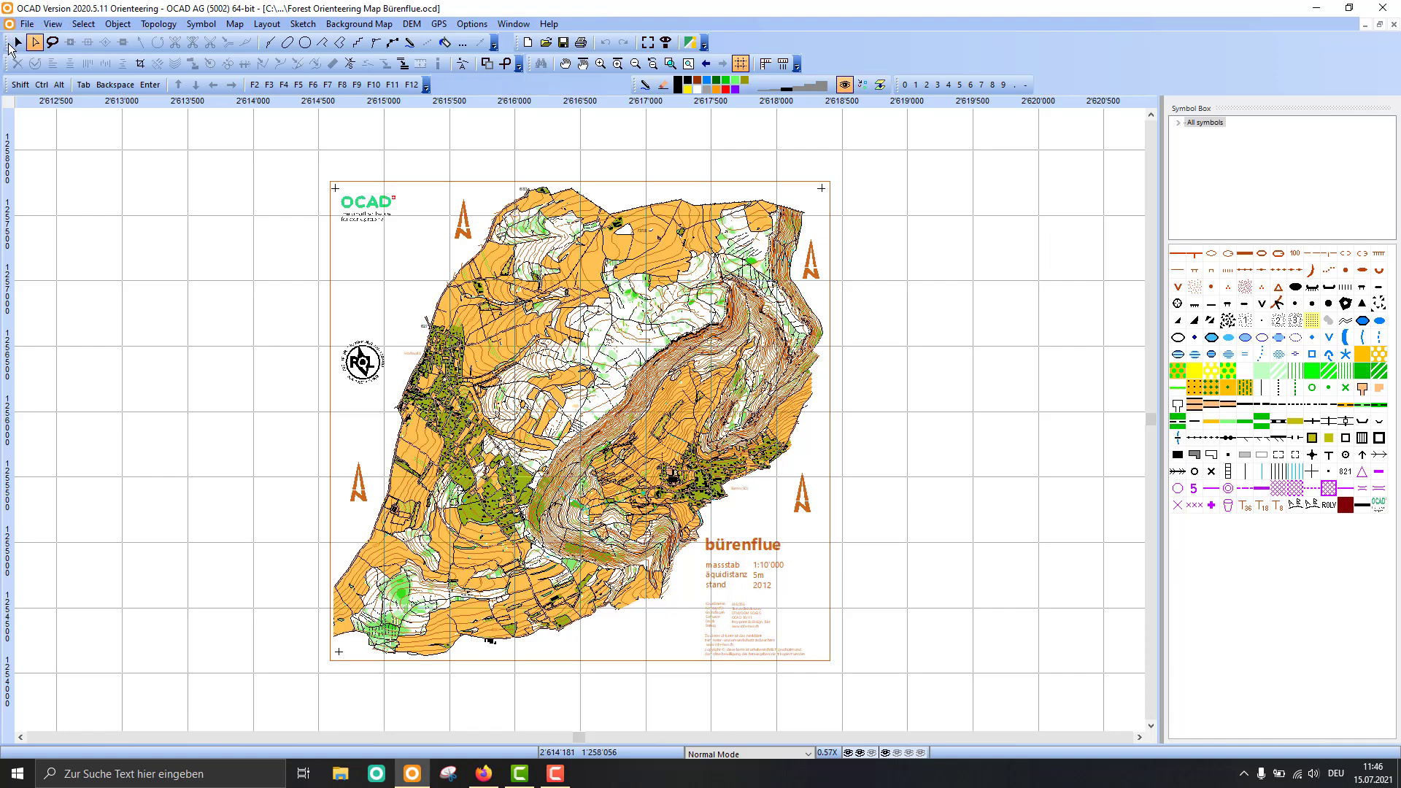
Uncheck five tools in the Editing and Drawing toolbar's Customize Toolbars list.
click(494, 43)
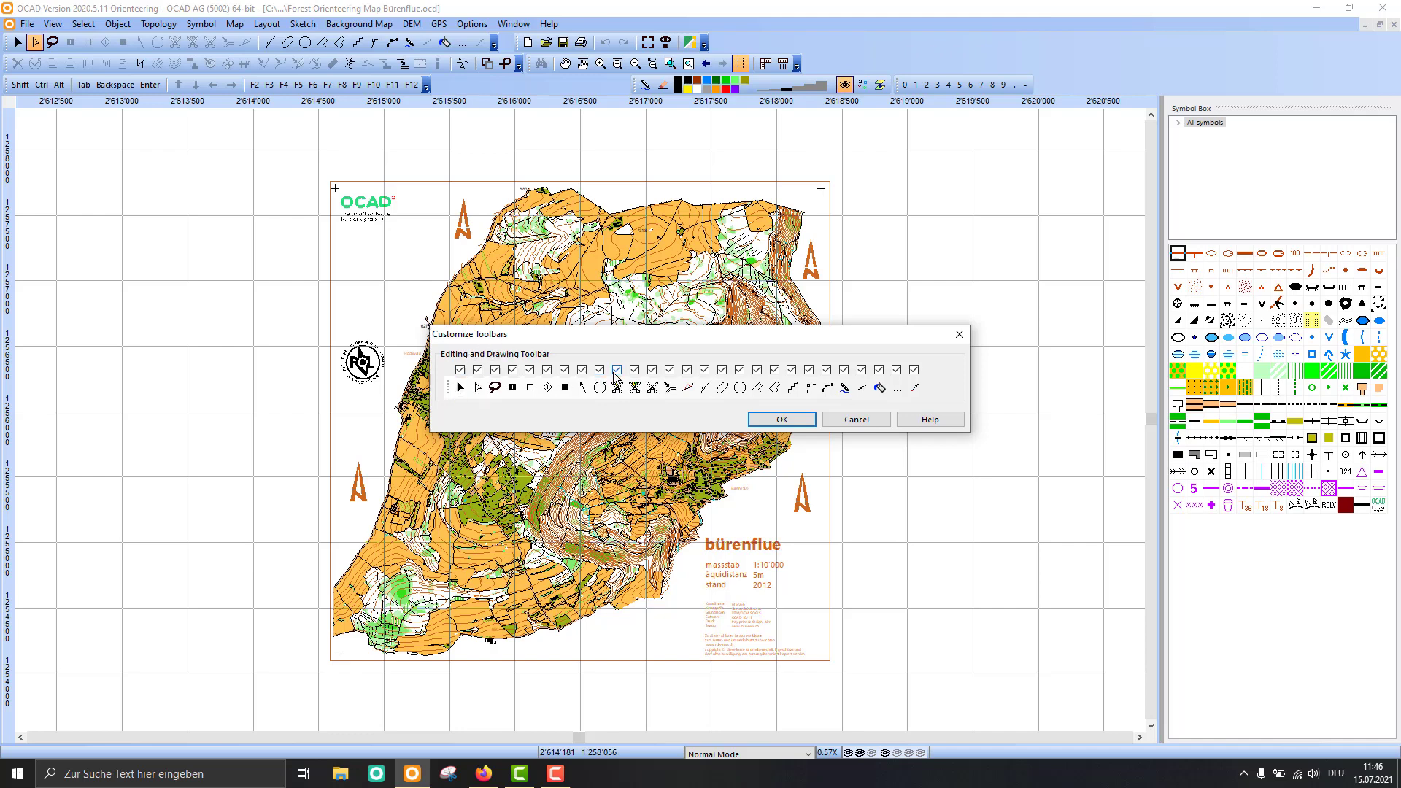
click(495, 370)
click(758, 371)
click(791, 371)
click(861, 370)
click(915, 371)
click(781, 419)
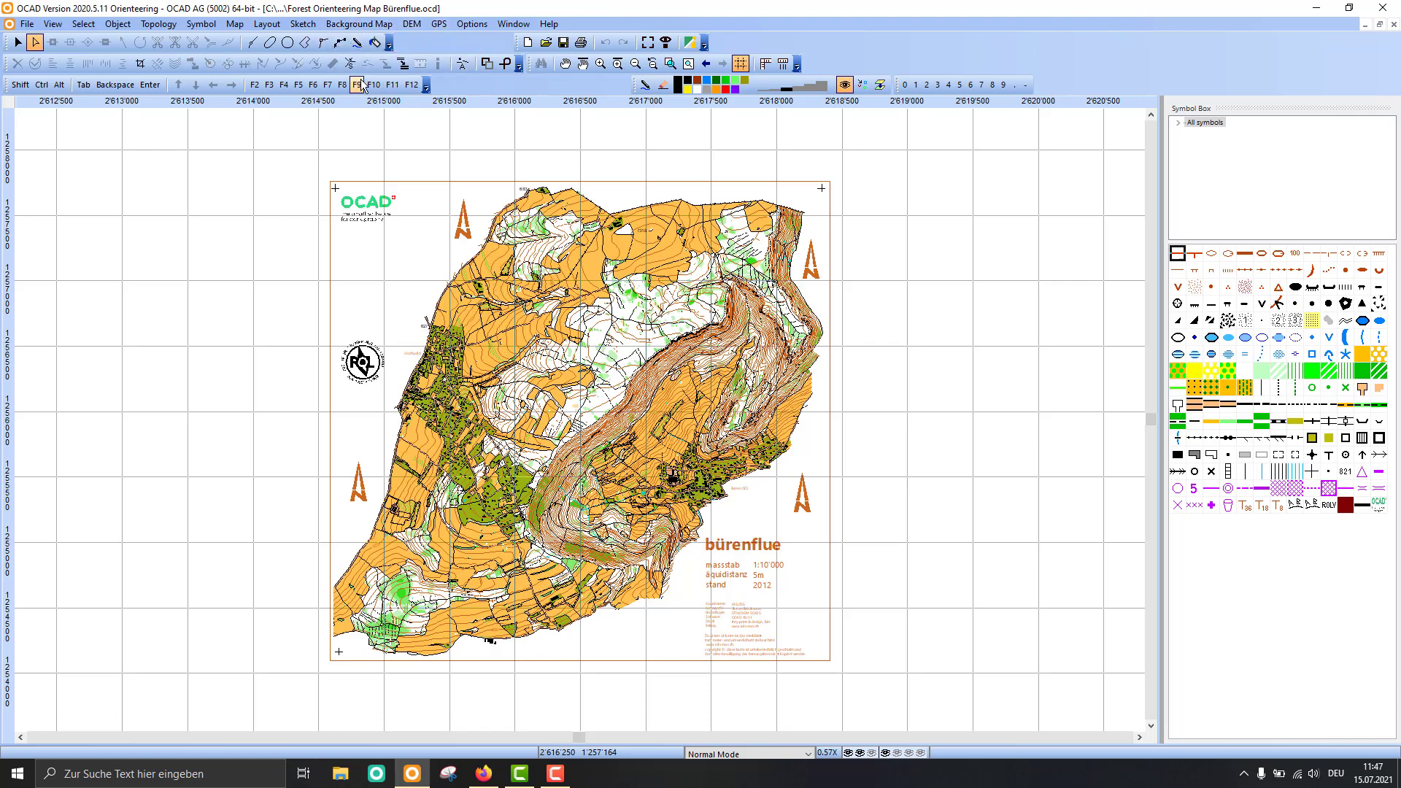
In OCAD Preferences, hide six Edit Functions tools and switch off the Mobile toolbar.
click(483, 26)
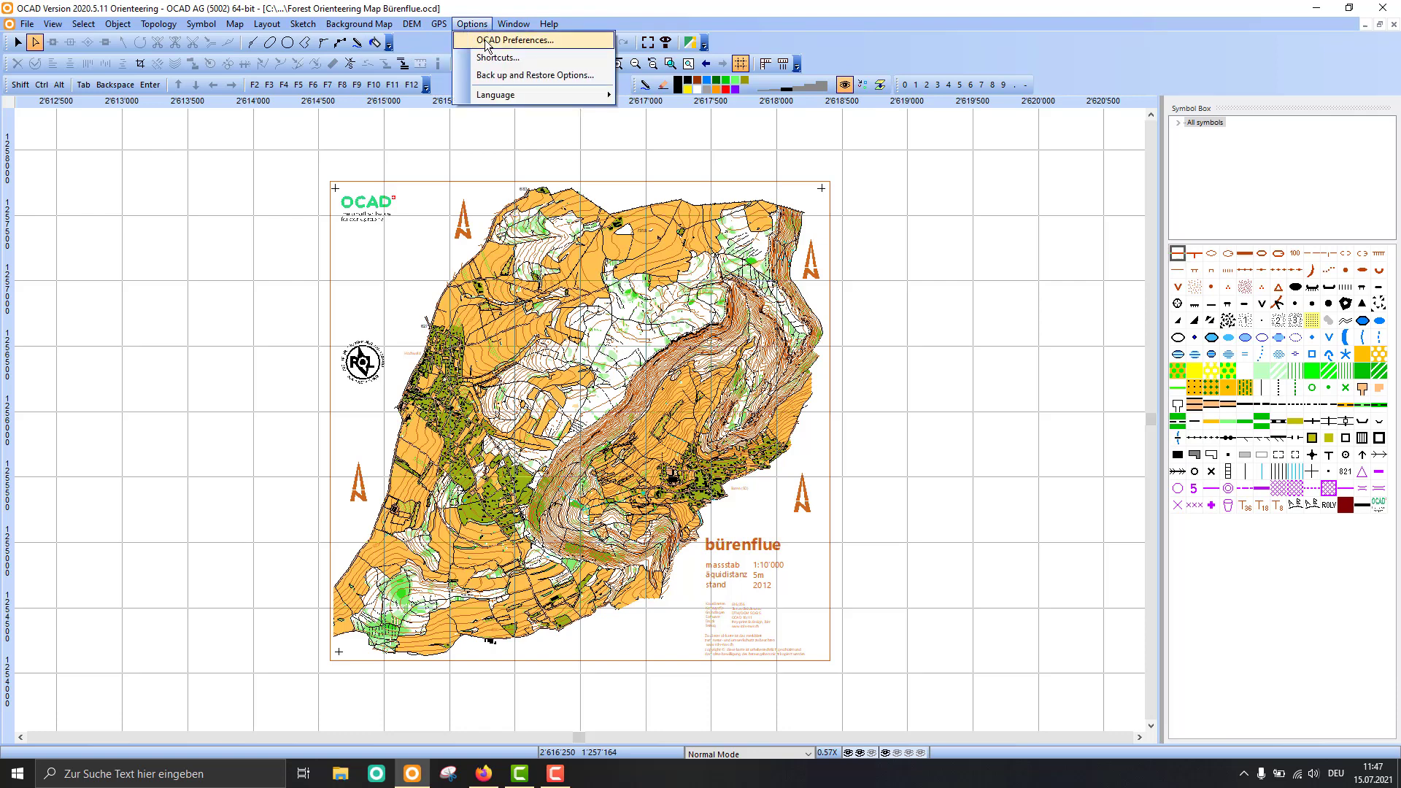
click(486, 41)
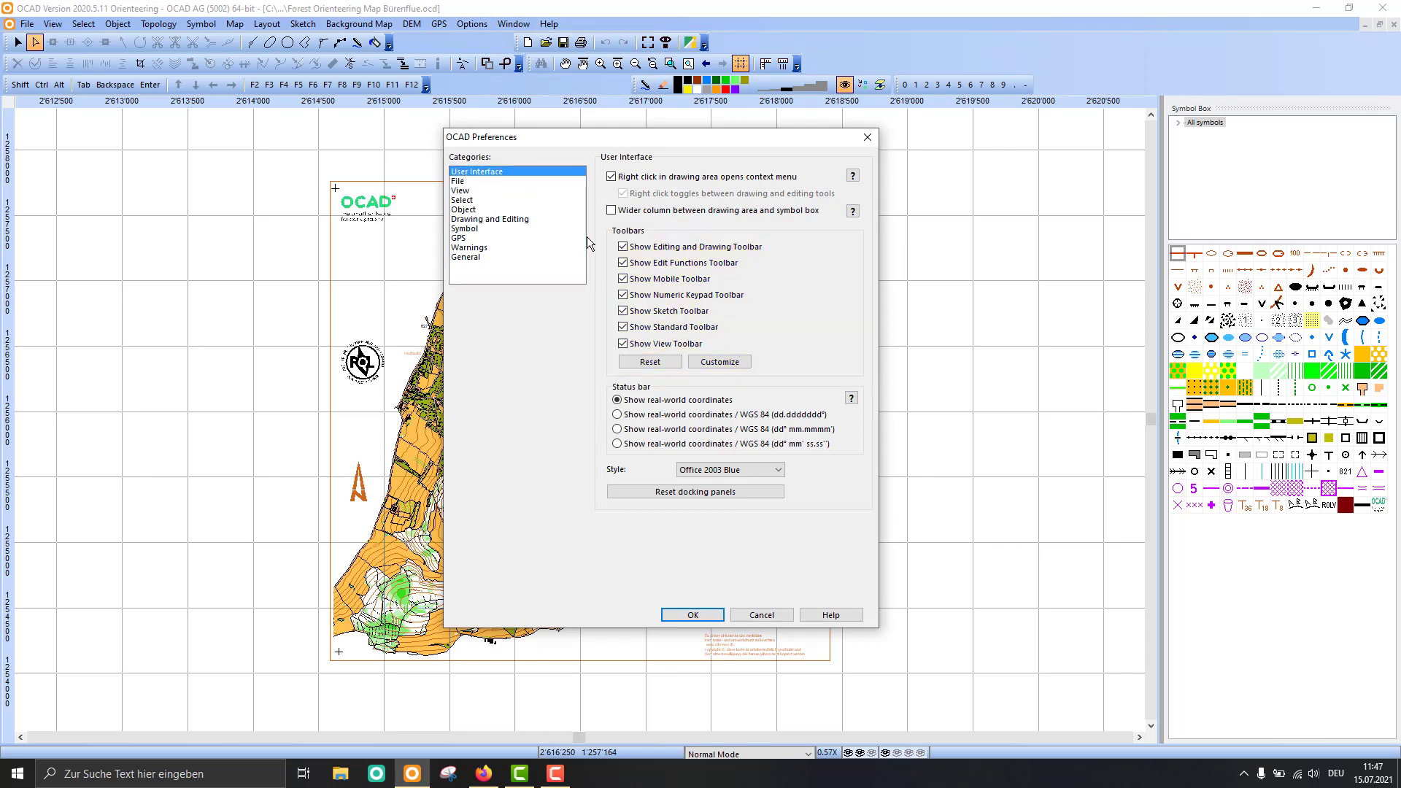
click(723, 364)
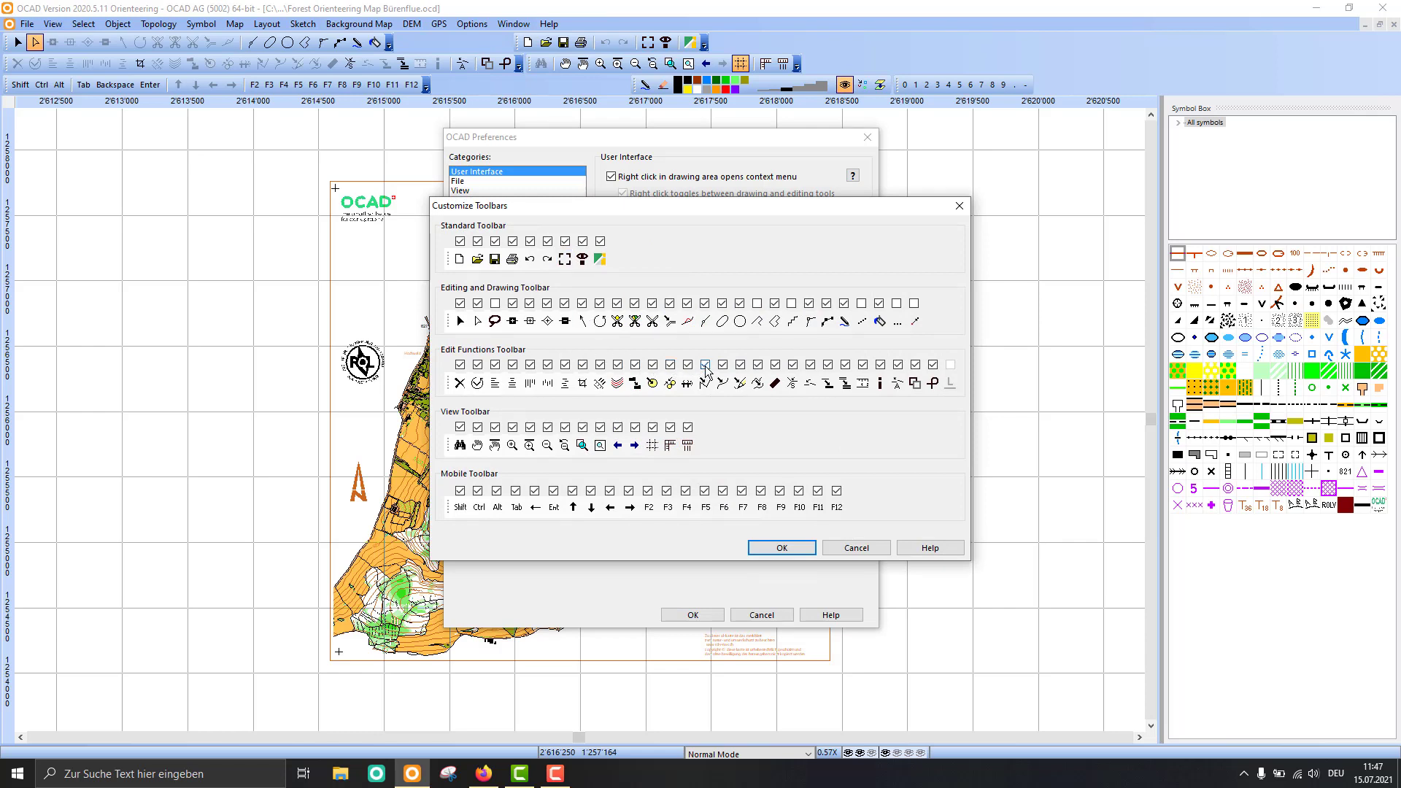
click(933, 365)
click(915, 365)
click(880, 365)
click(687, 365)
click(565, 365)
click(530, 366)
click(788, 543)
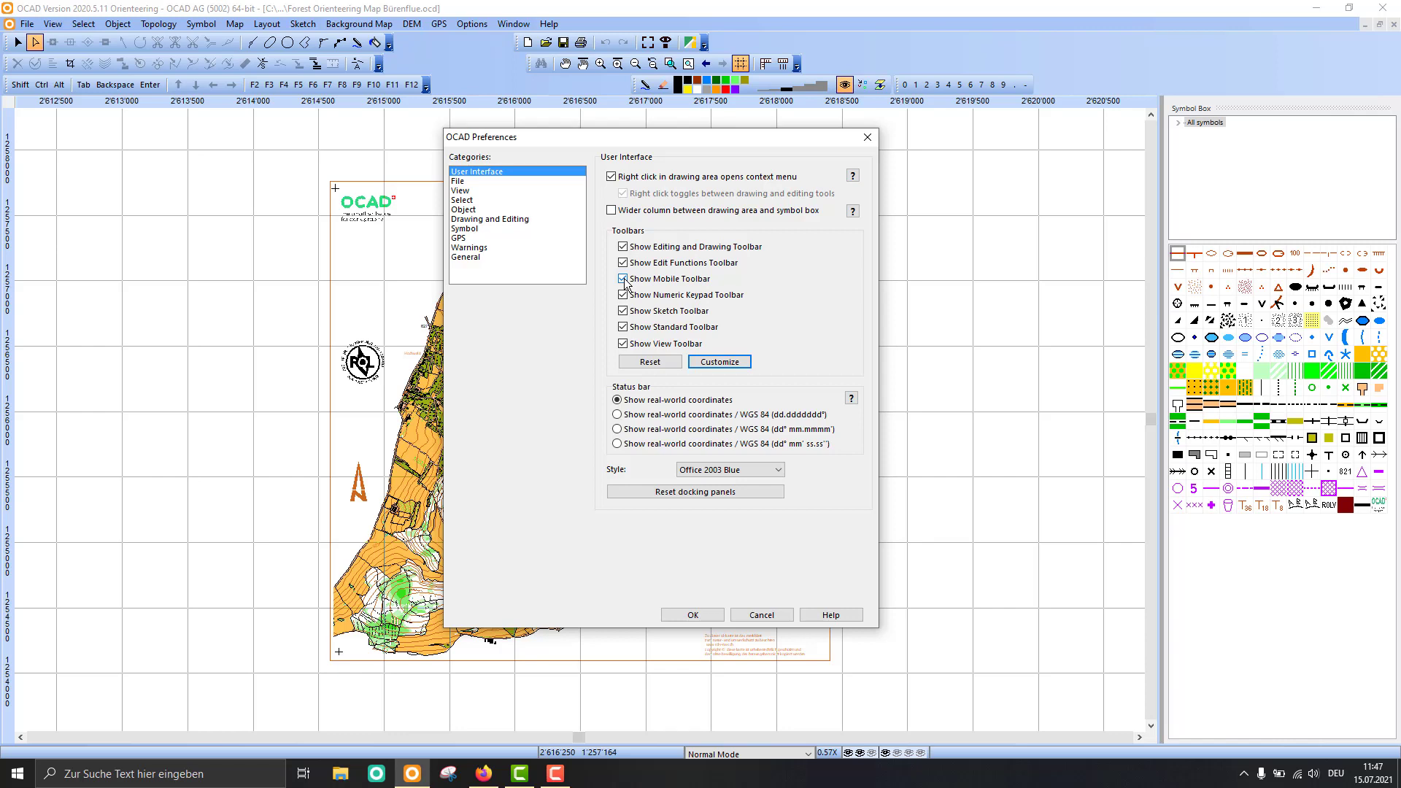
click(623, 279)
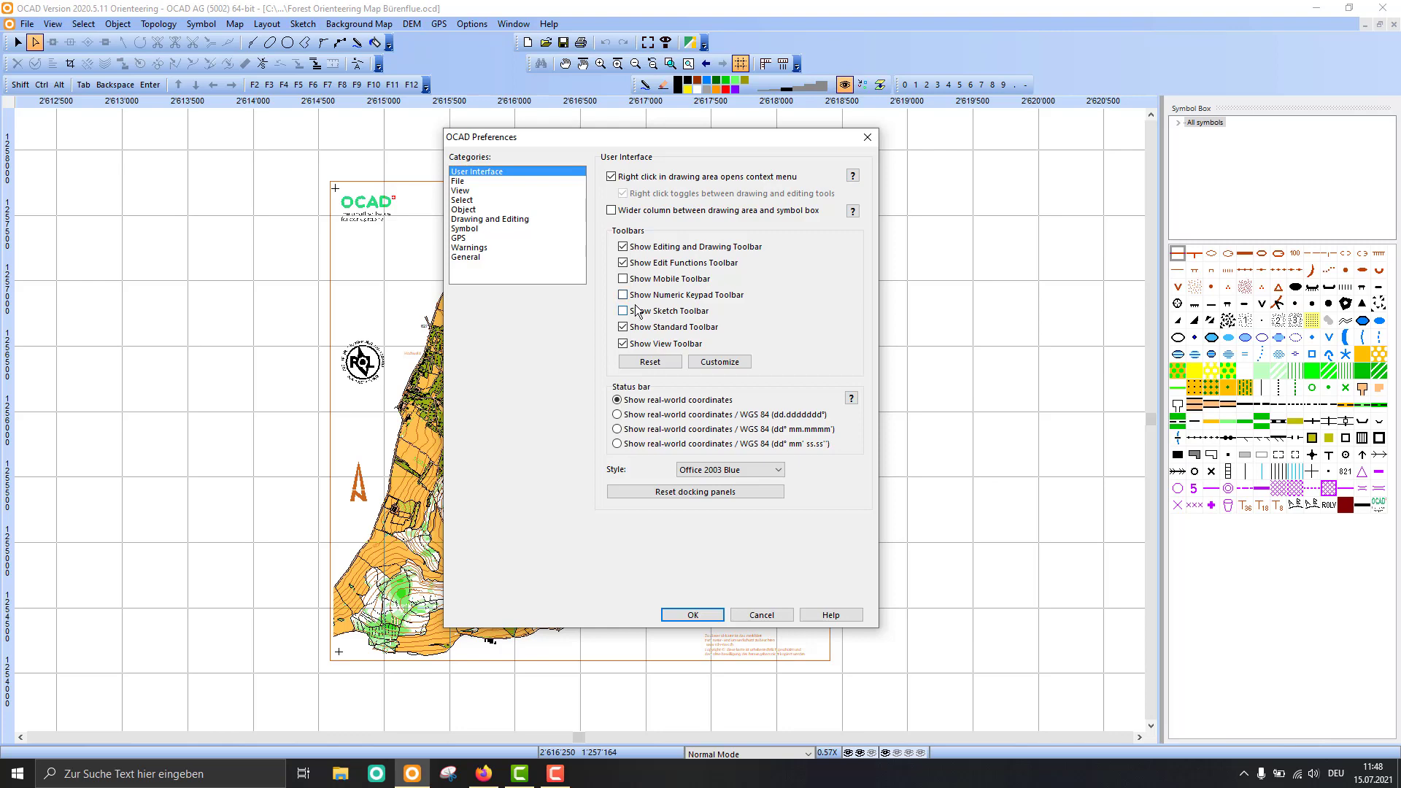
Apply the toolbar preferences and dock the view and file toolbars beside the drawing tools.
click(702, 615)
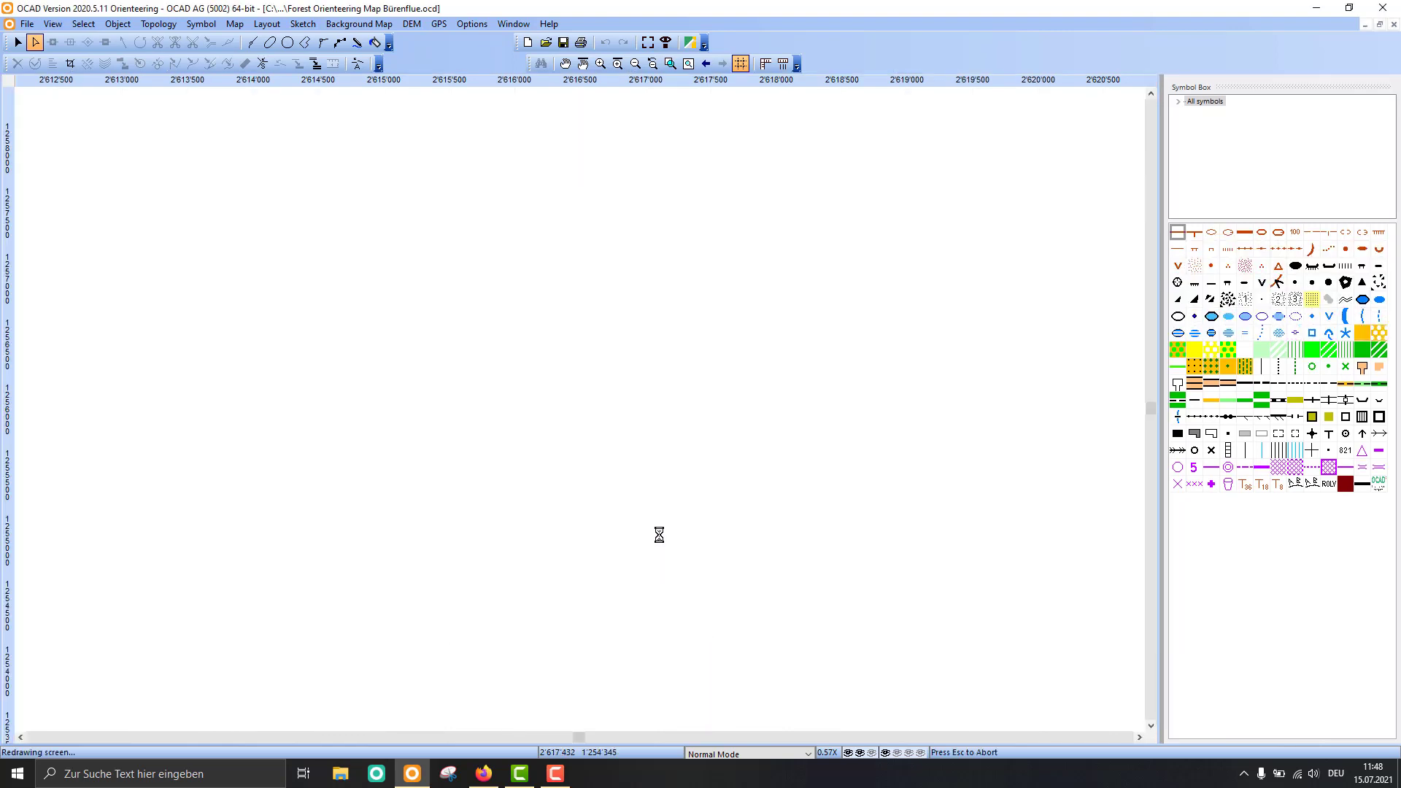
drag(530, 63, 397, 58)
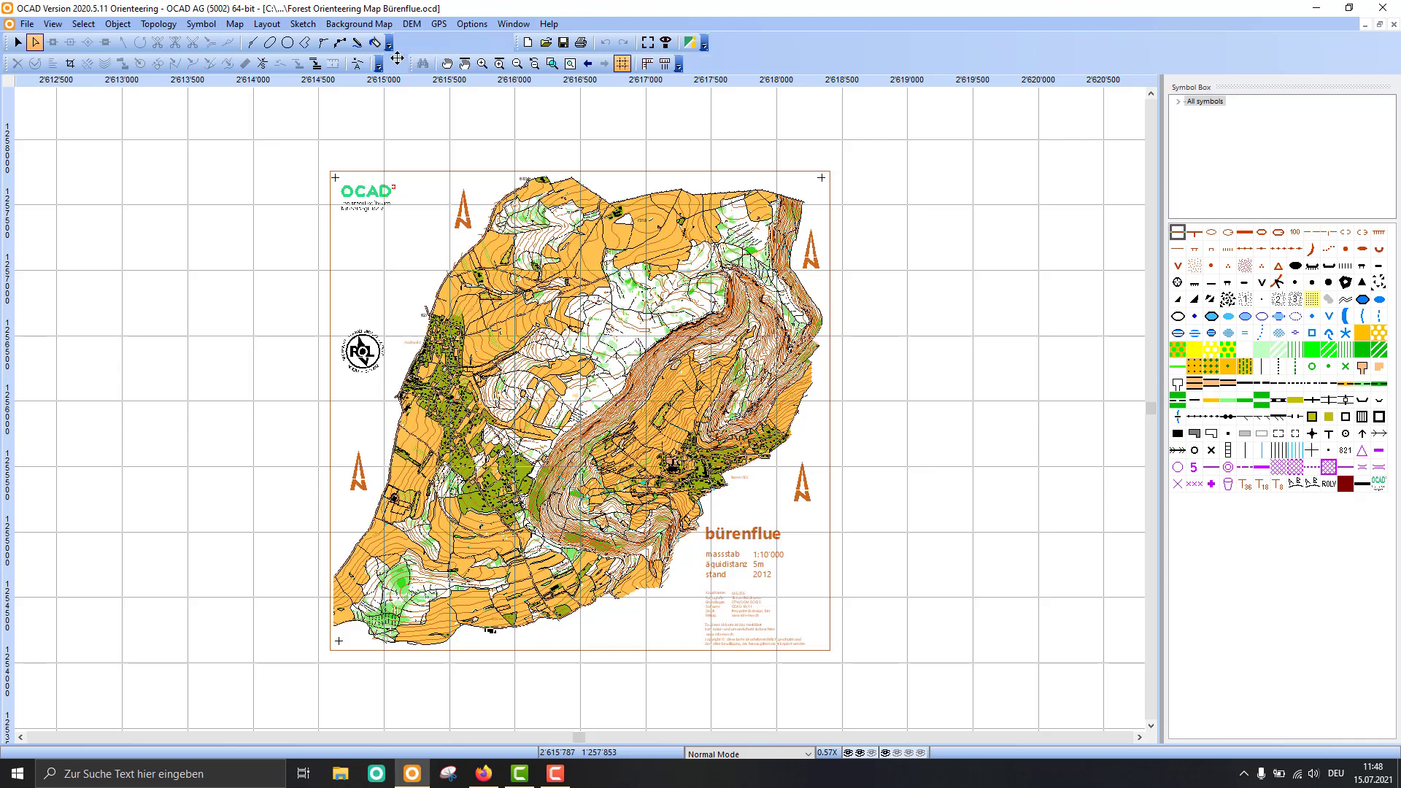
drag(519, 42, 424, 54)
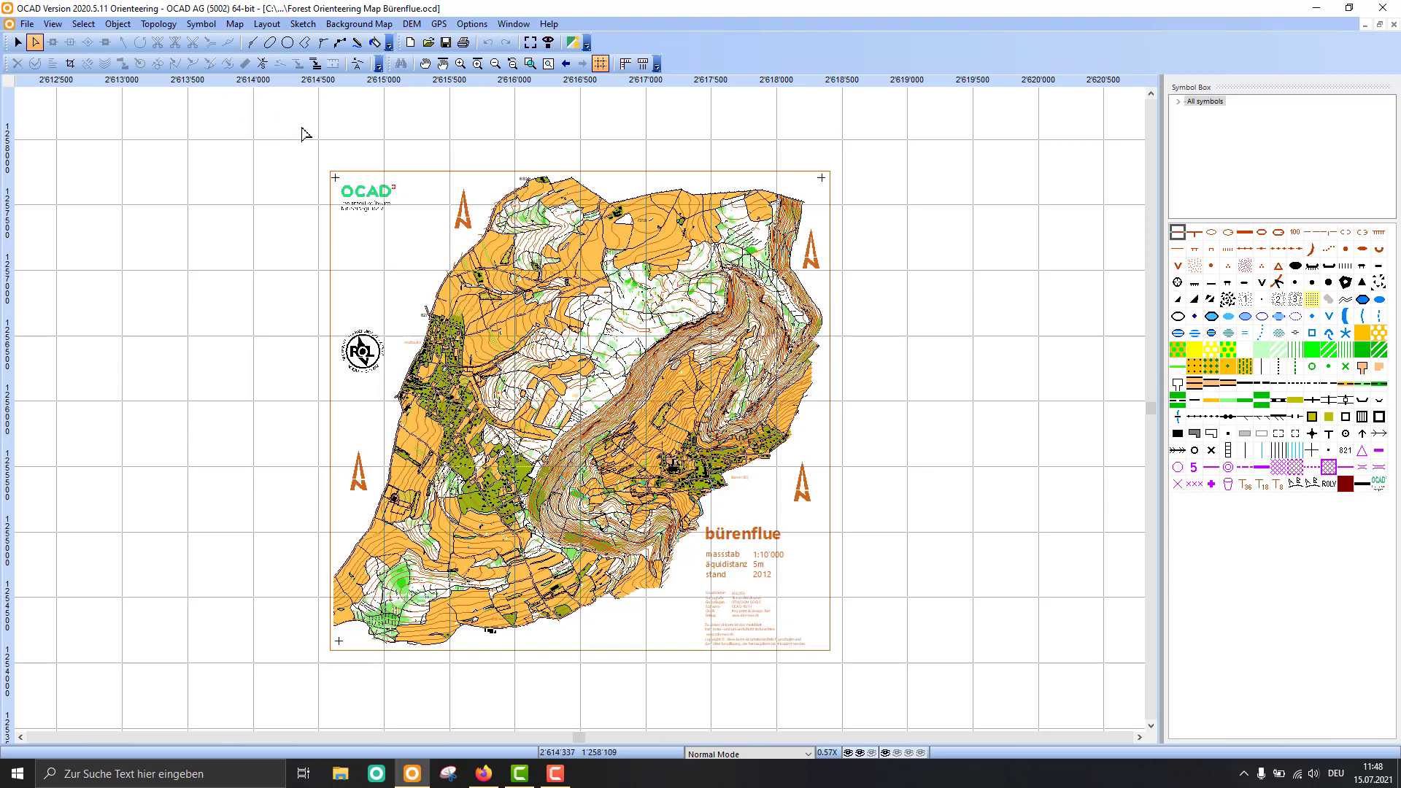
Zoom into the map centre and select the green slow-running vegetation area.
click(460, 64)
drag(653, 310, 562, 372)
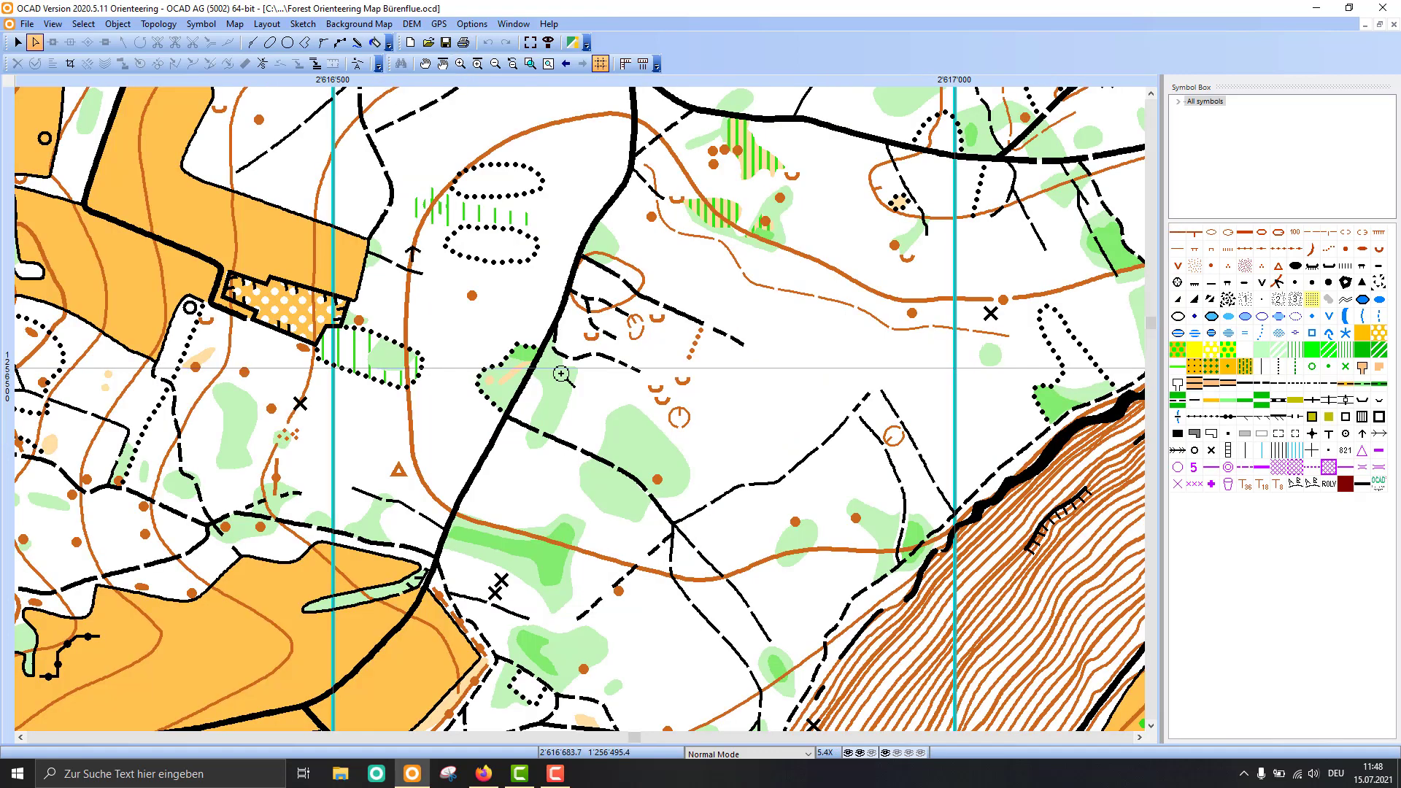
click(625, 446)
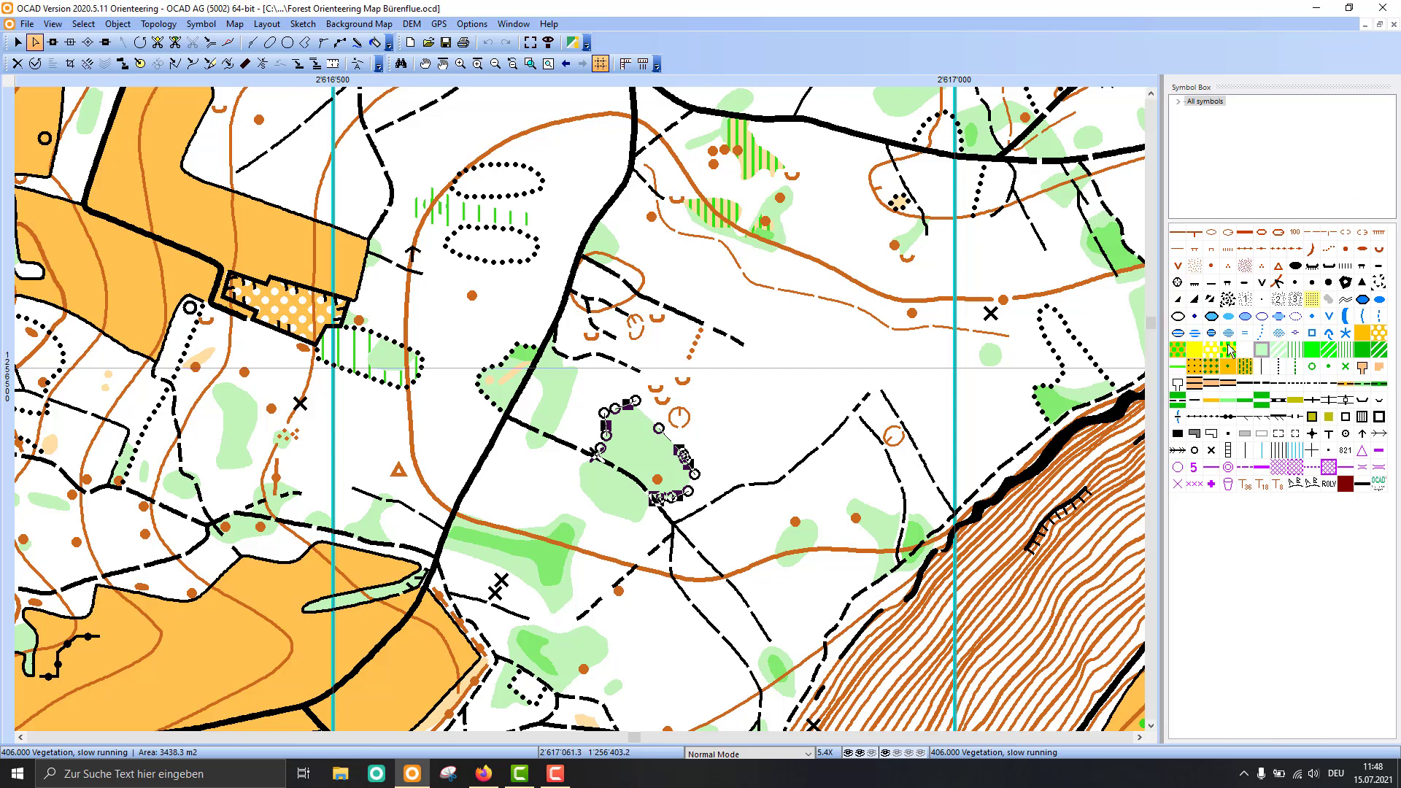
Float and re-dock the Symbol Box on the right, then reselect the 3438.3 m2 vegetation area.
drag(1289, 86, 303, 183)
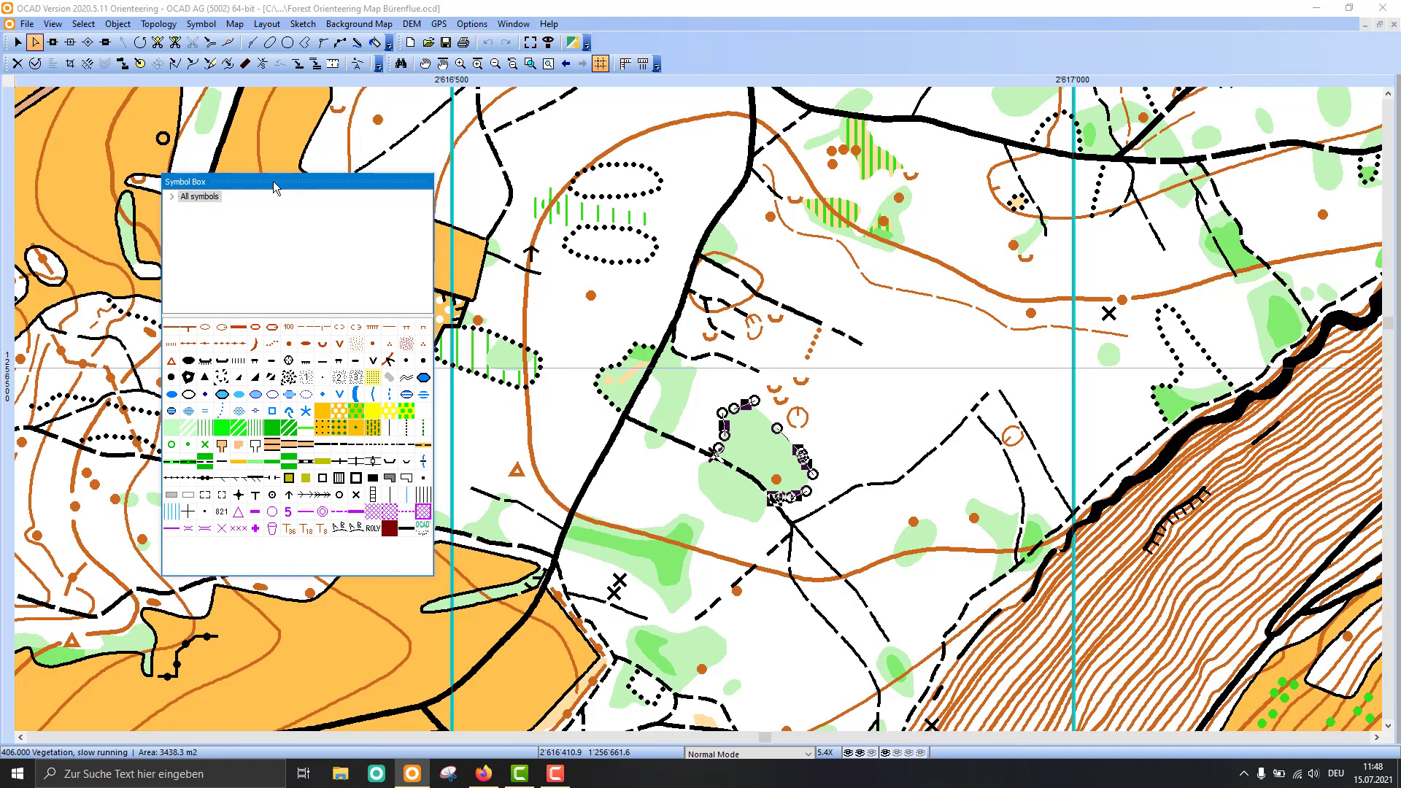
drag(274, 187, 1311, 411)
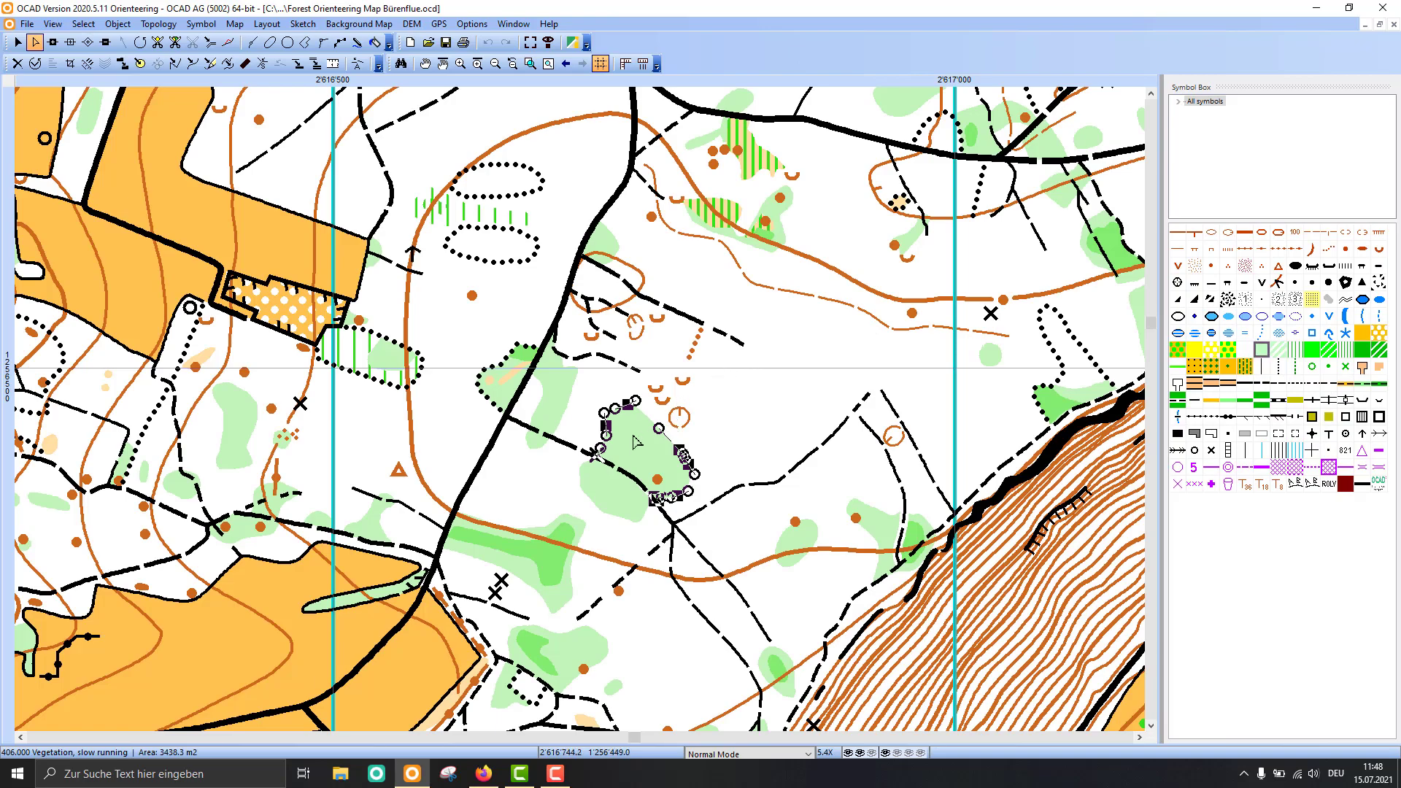
click(569, 448)
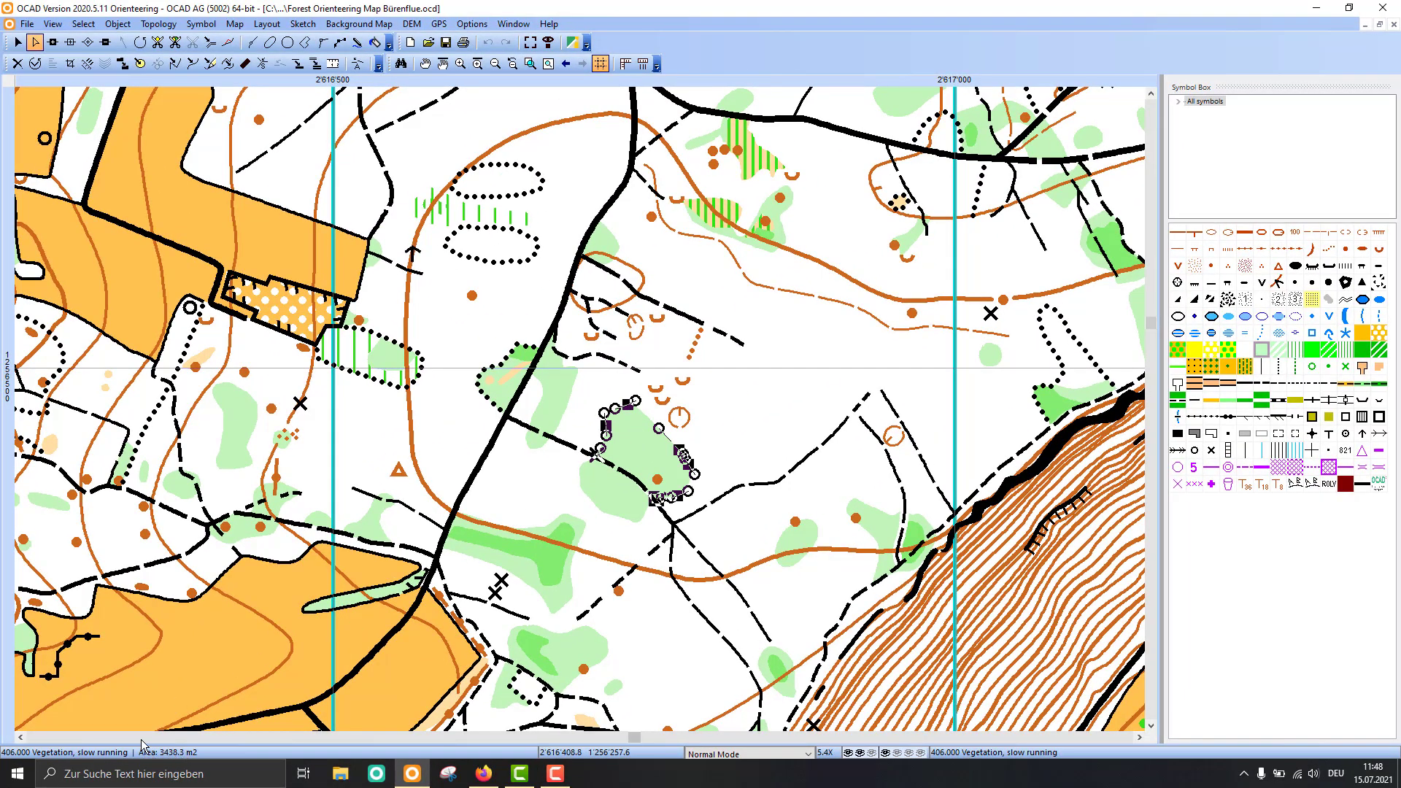
Draw an 89.5 m 503.000 Road line left of centre that joins the main road.
click(1248, 392)
click(322, 42)
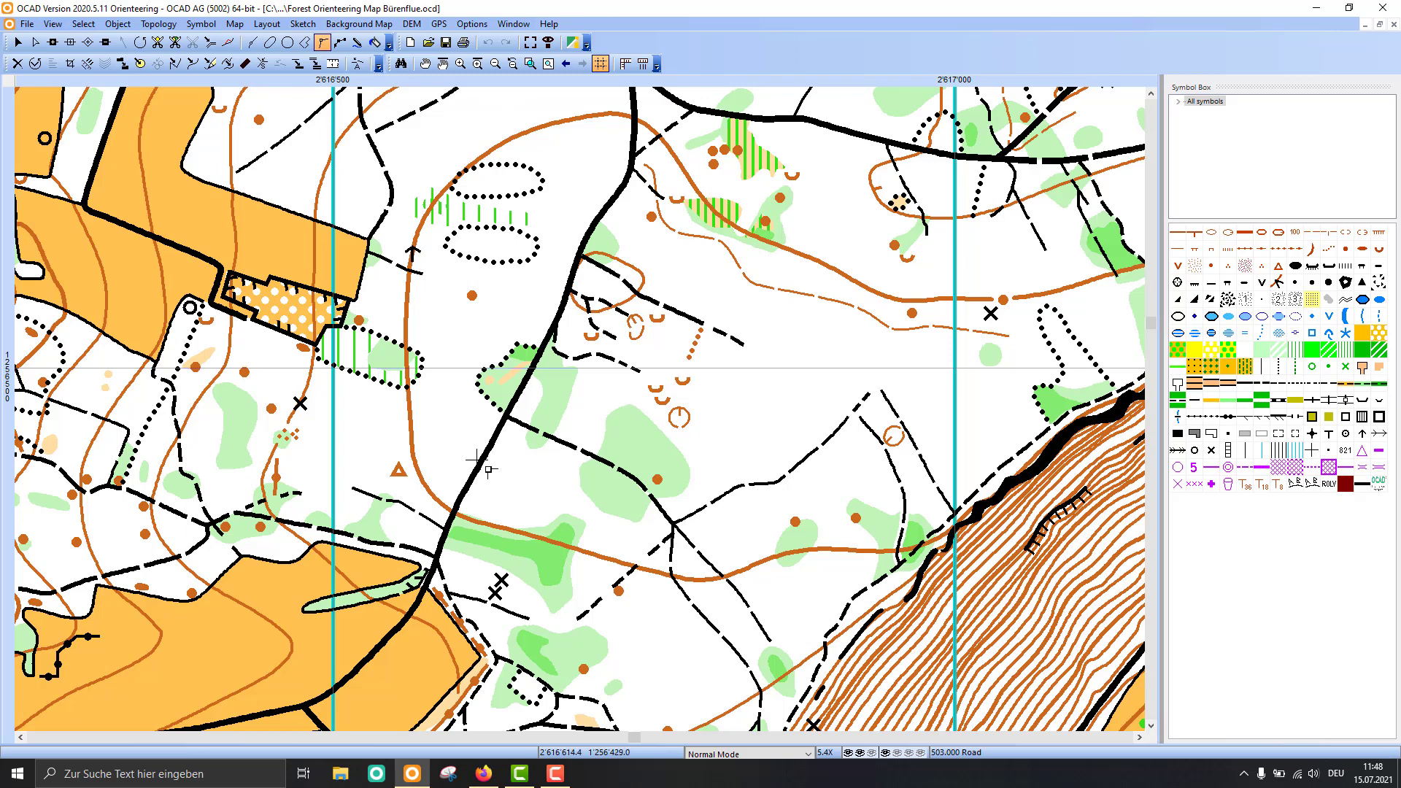
drag(478, 471, 377, 419)
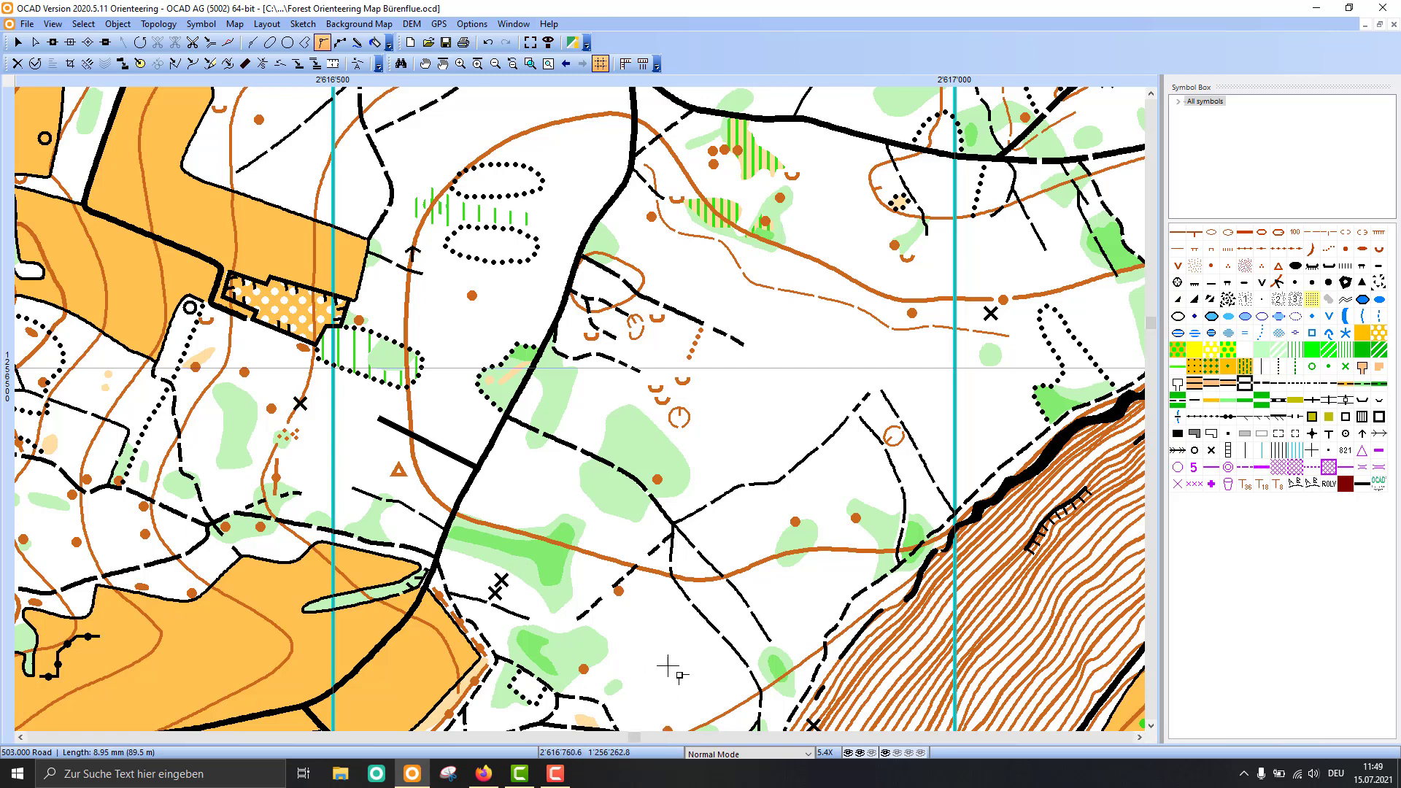
click(807, 754)
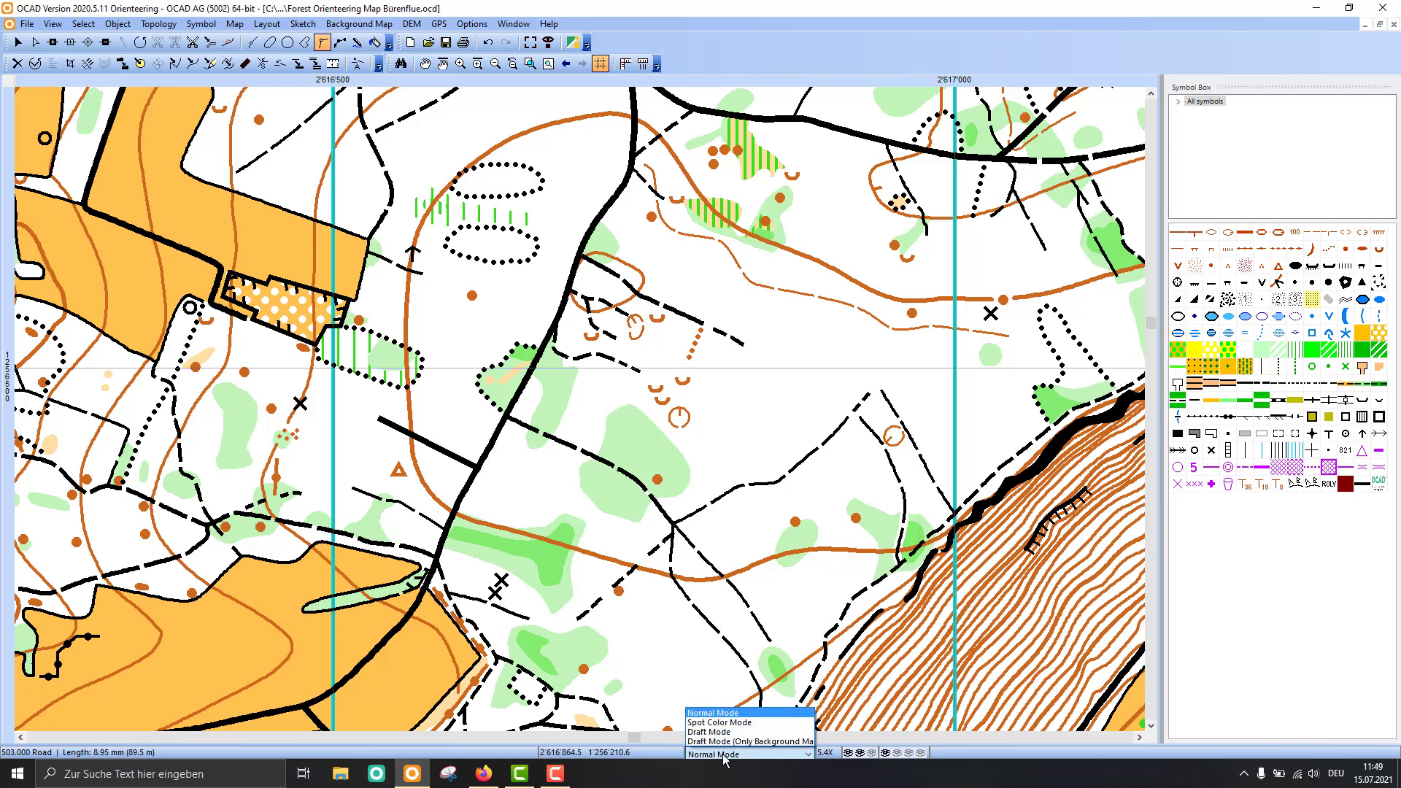
click(723, 732)
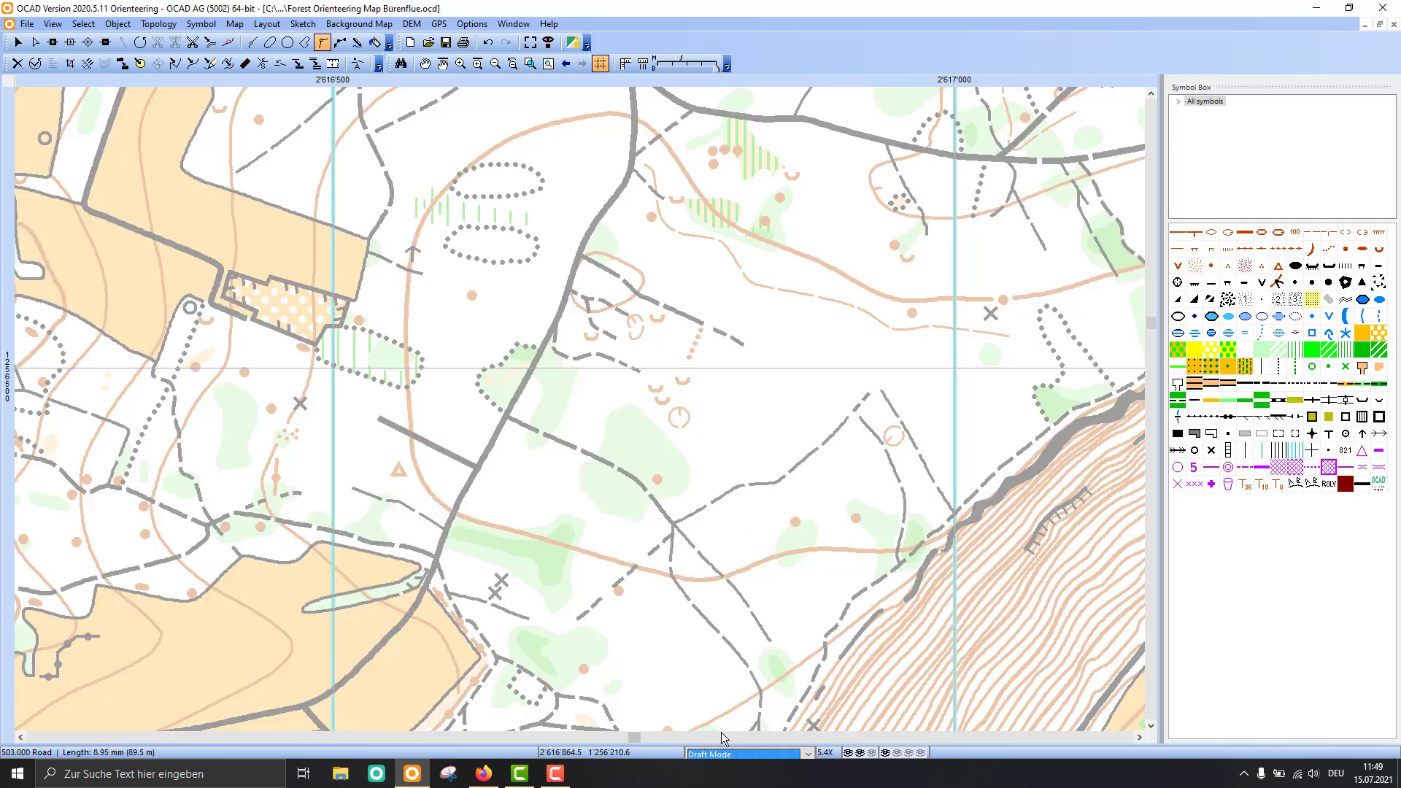
click(55, 25)
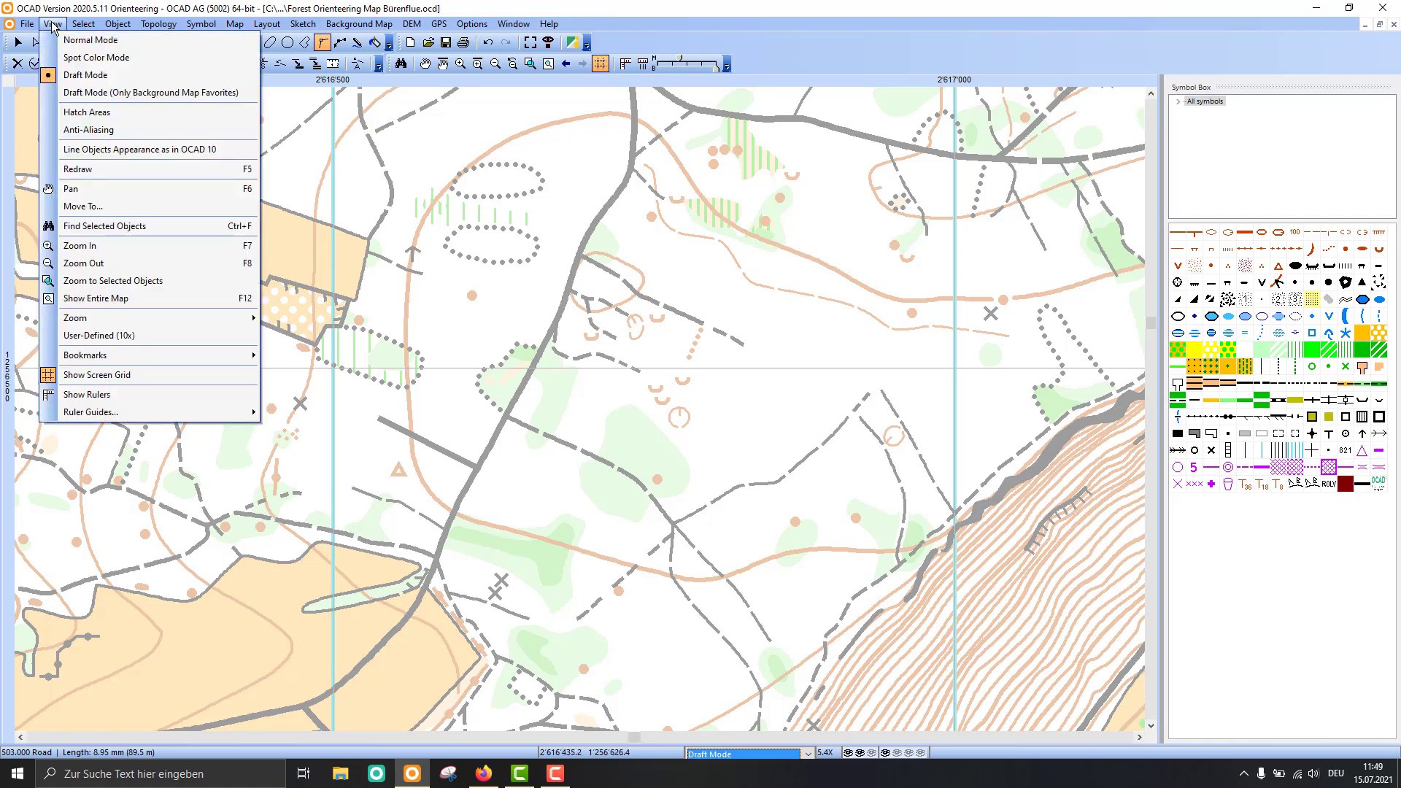
click(77, 41)
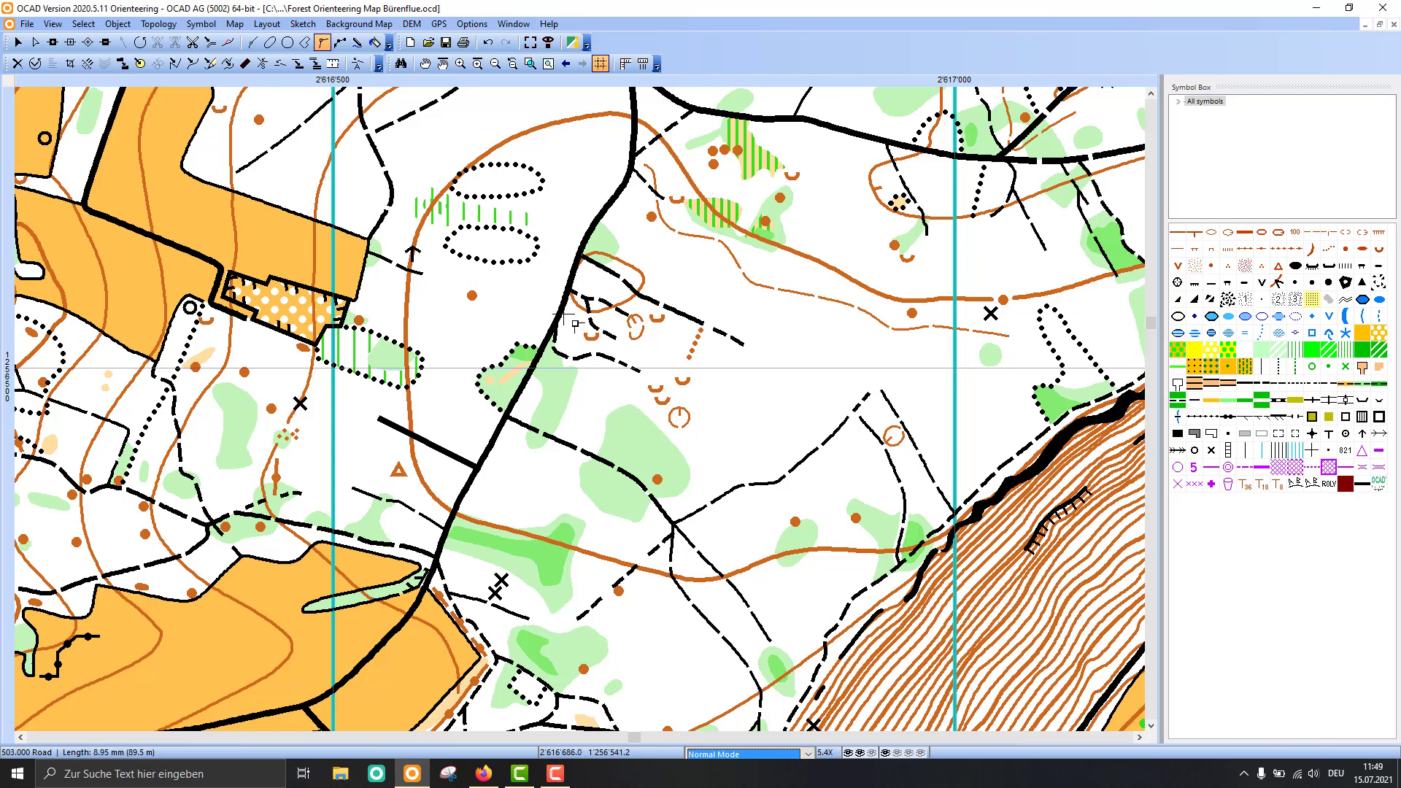
Look over the Help and Map menus, then bring the Firefox OCAD Wiki Main Page forward.
click(549, 24)
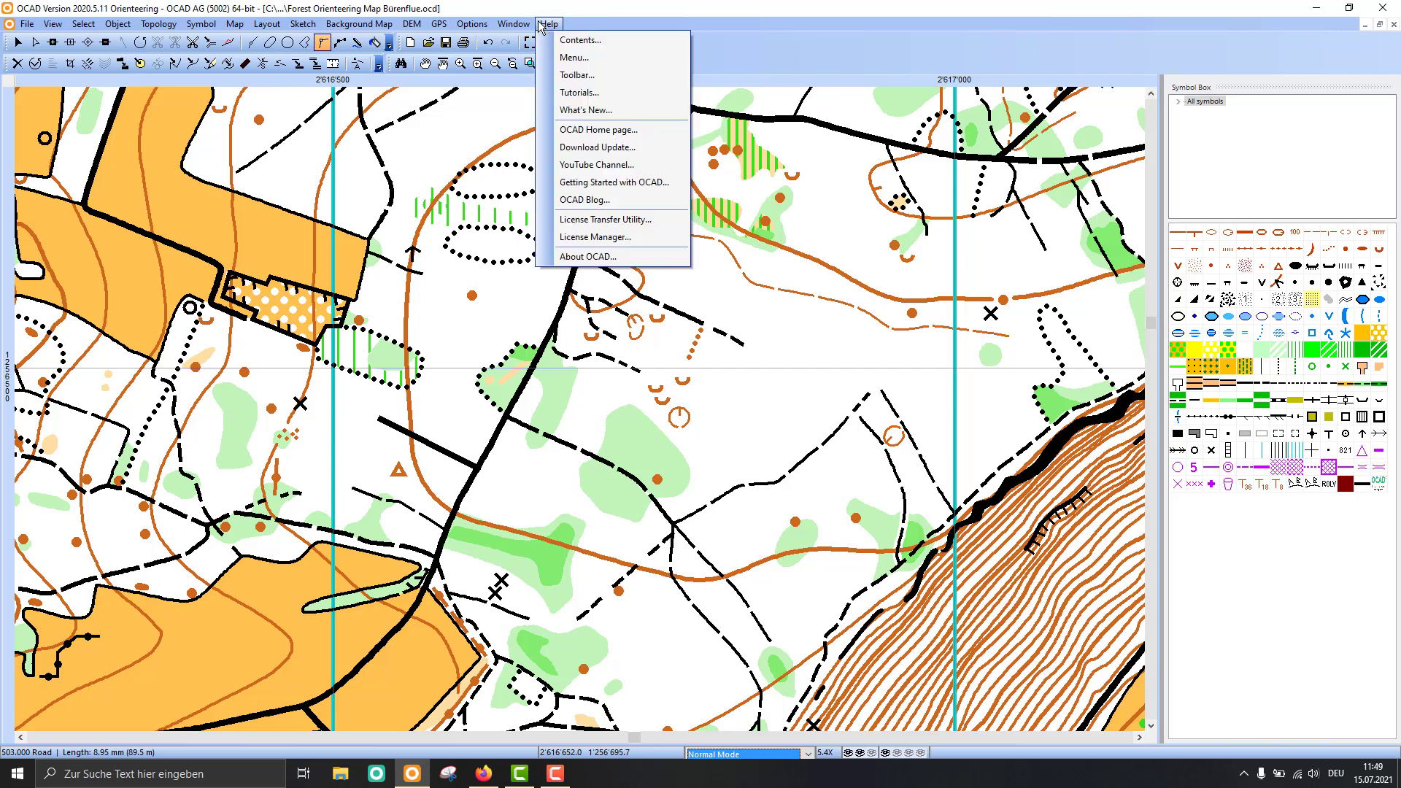
mouse_move(312, 28)
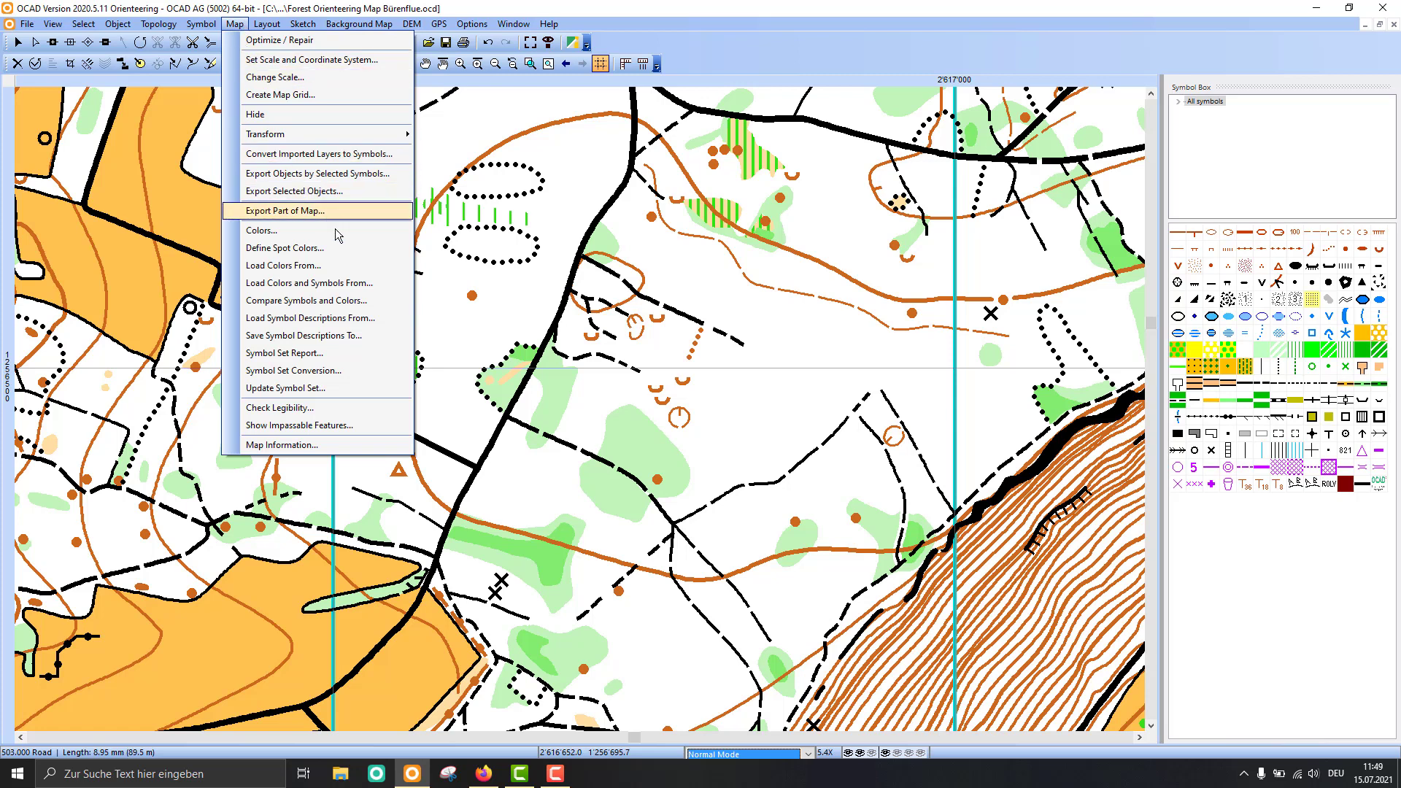
click(495, 778)
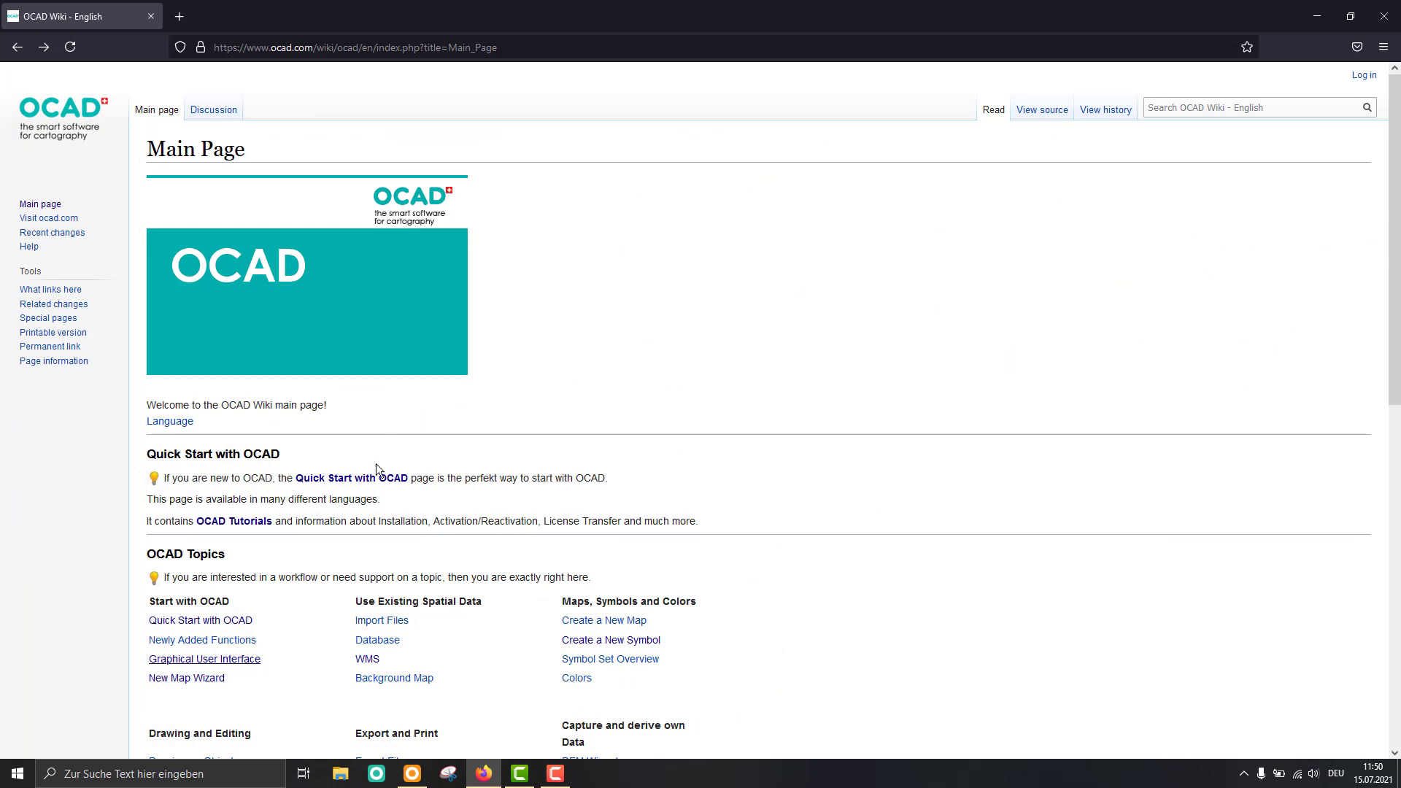
Open the wiki's Graphical User Interface page and scroll down through it.
click(164, 660)
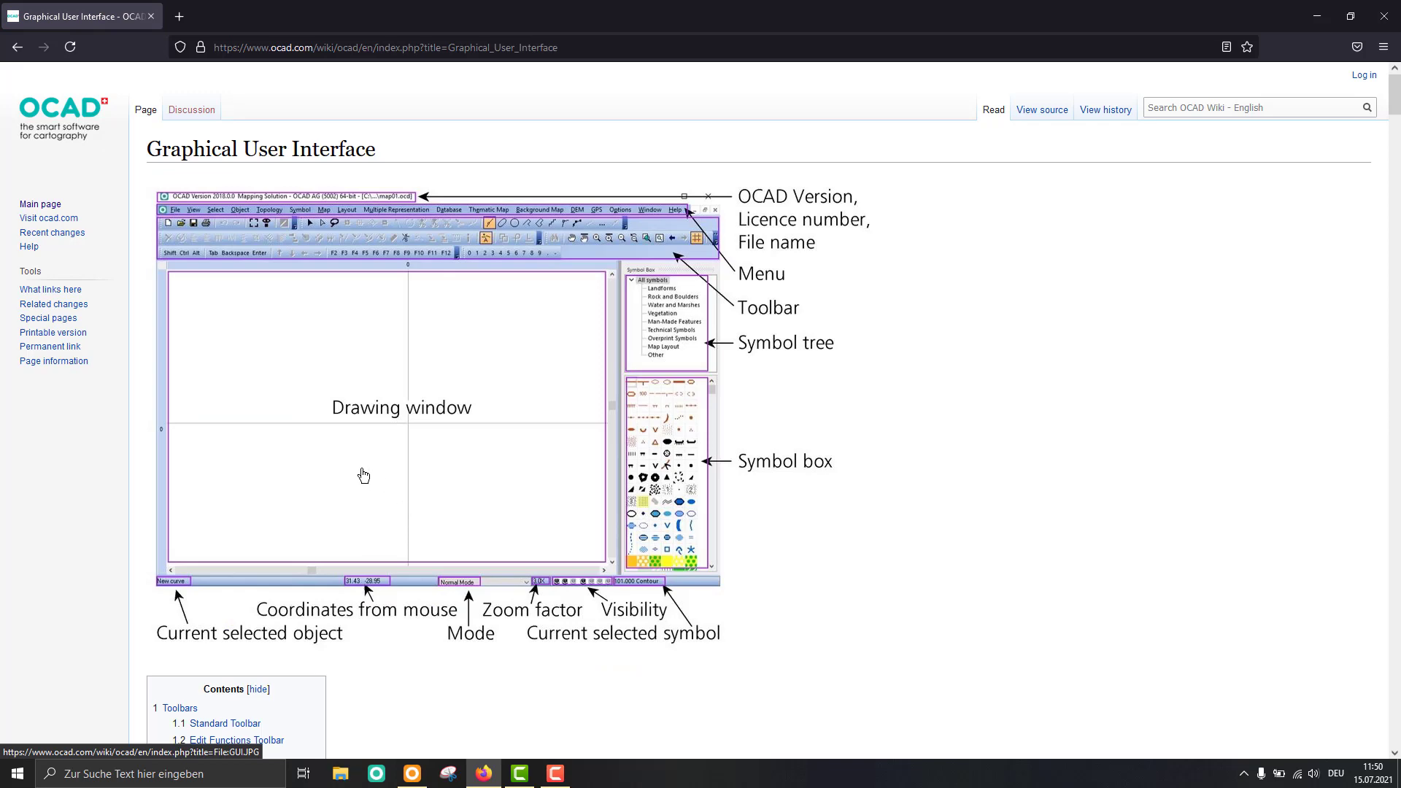
scroll(363, 476, down, 4)
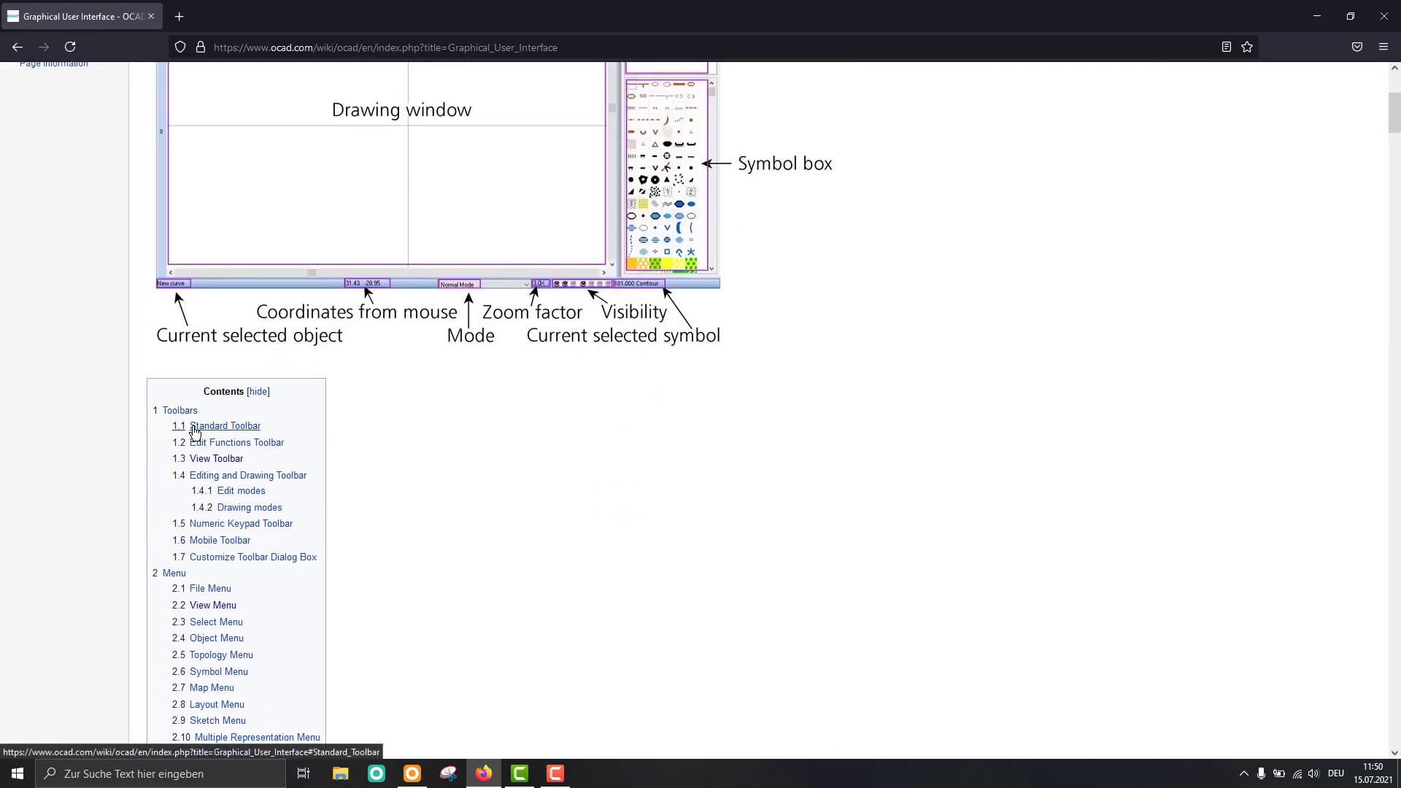
scroll(195, 431, down, 3)
scroll(194, 388, down, 3)
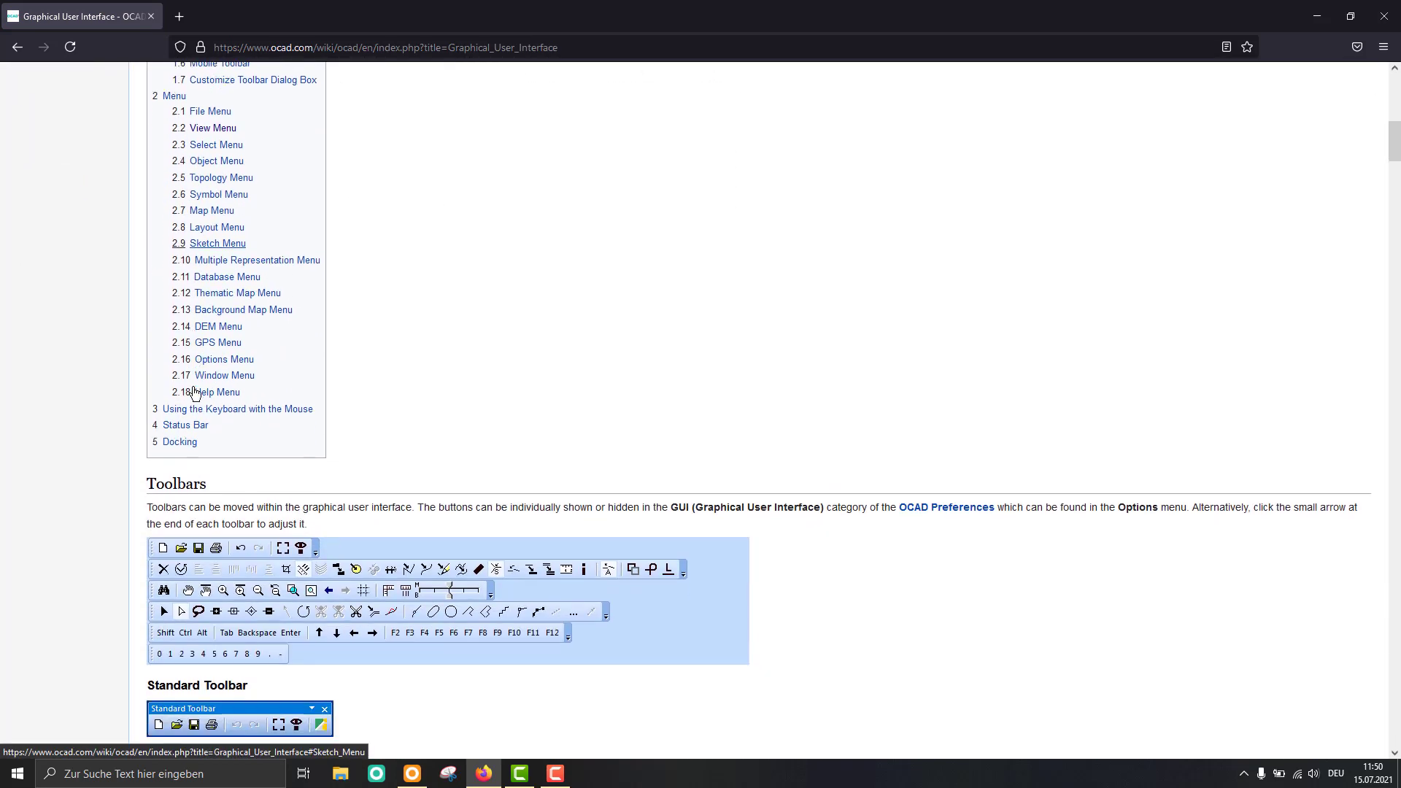
scroll(195, 392, down, 4)
scroll(200, 370, down, 2)
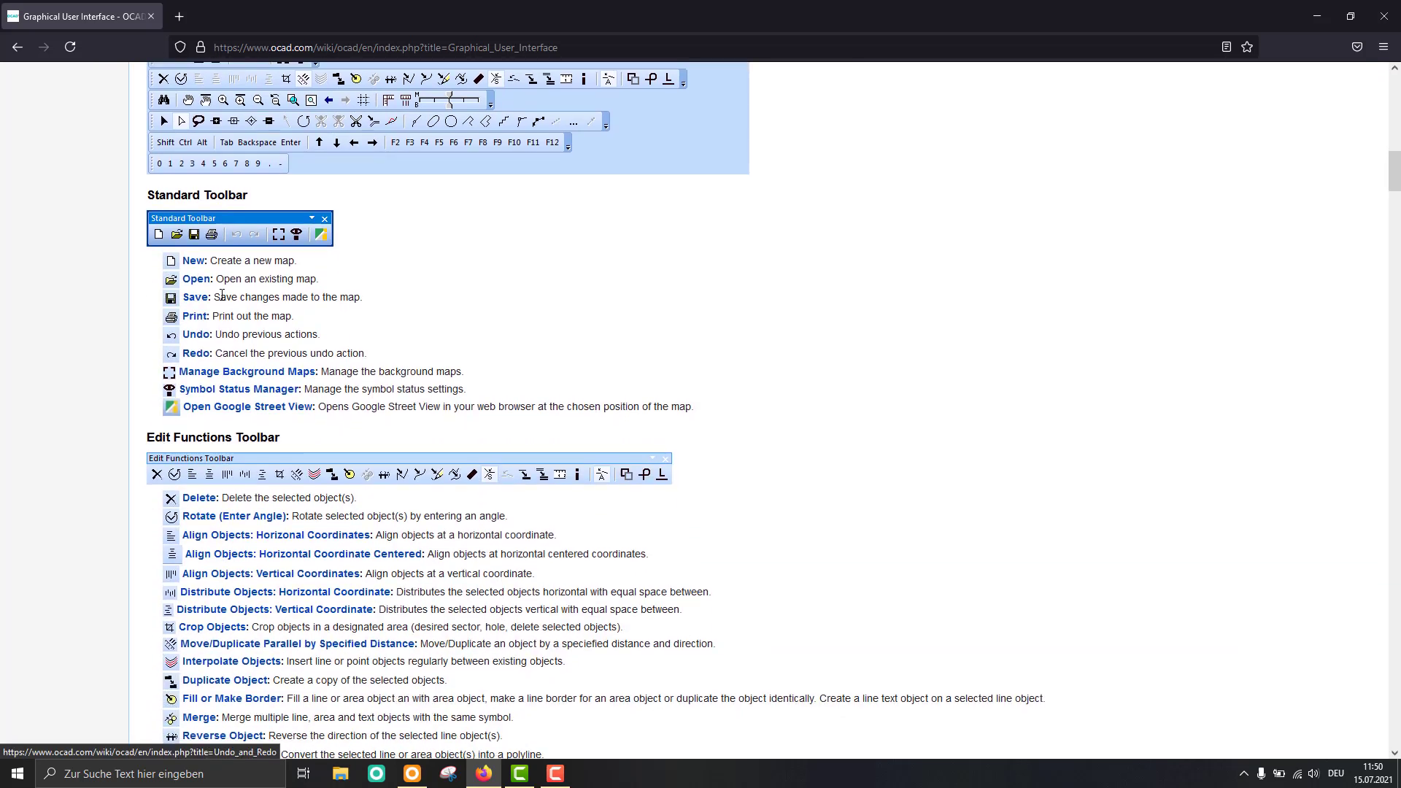
scroll(204, 423, down, 3)
Scroll to the View Toolbar, open the Pan help section, then return to the OCAD map.
scroll(205, 428, down, 1)
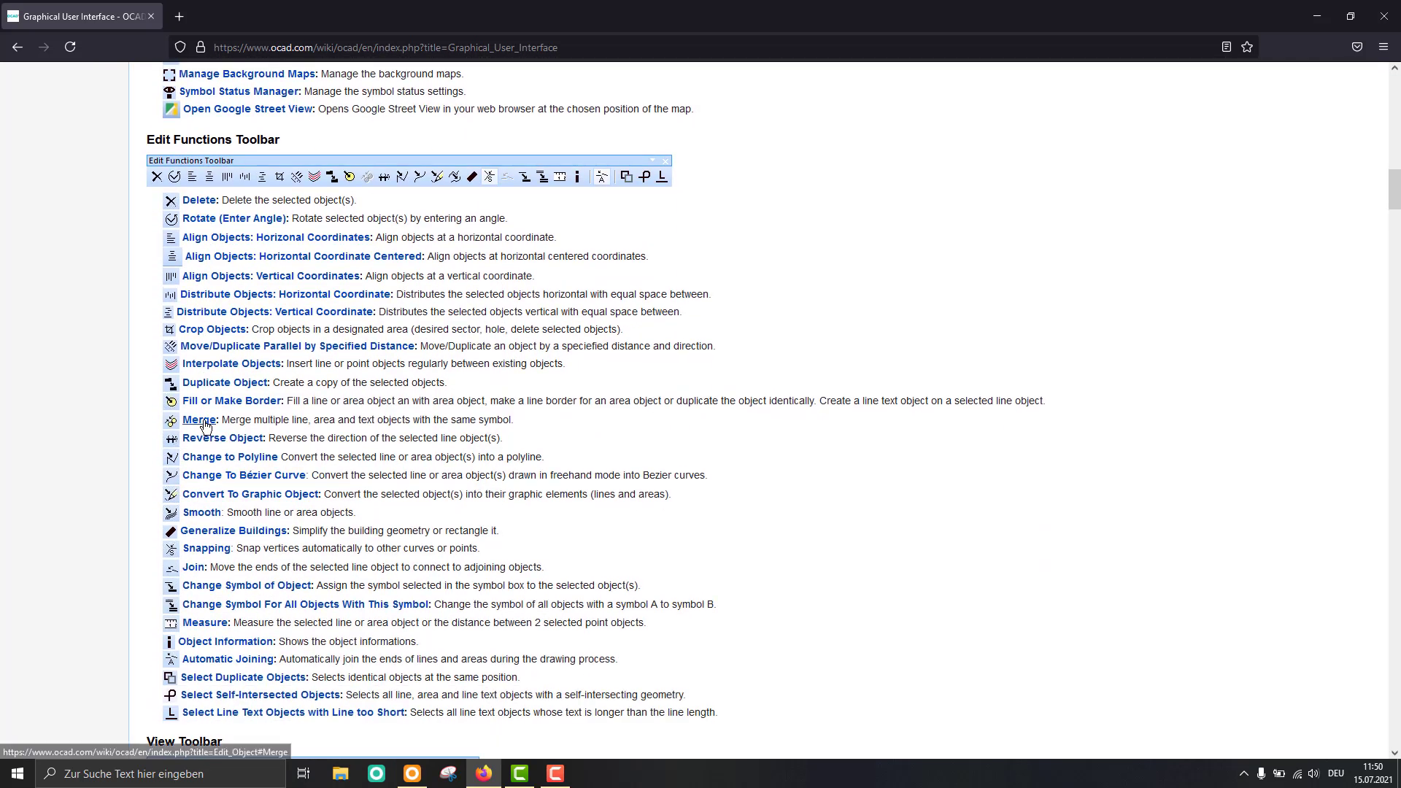
scroll(205, 428, down, 4)
scroll(204, 427, down, 2)
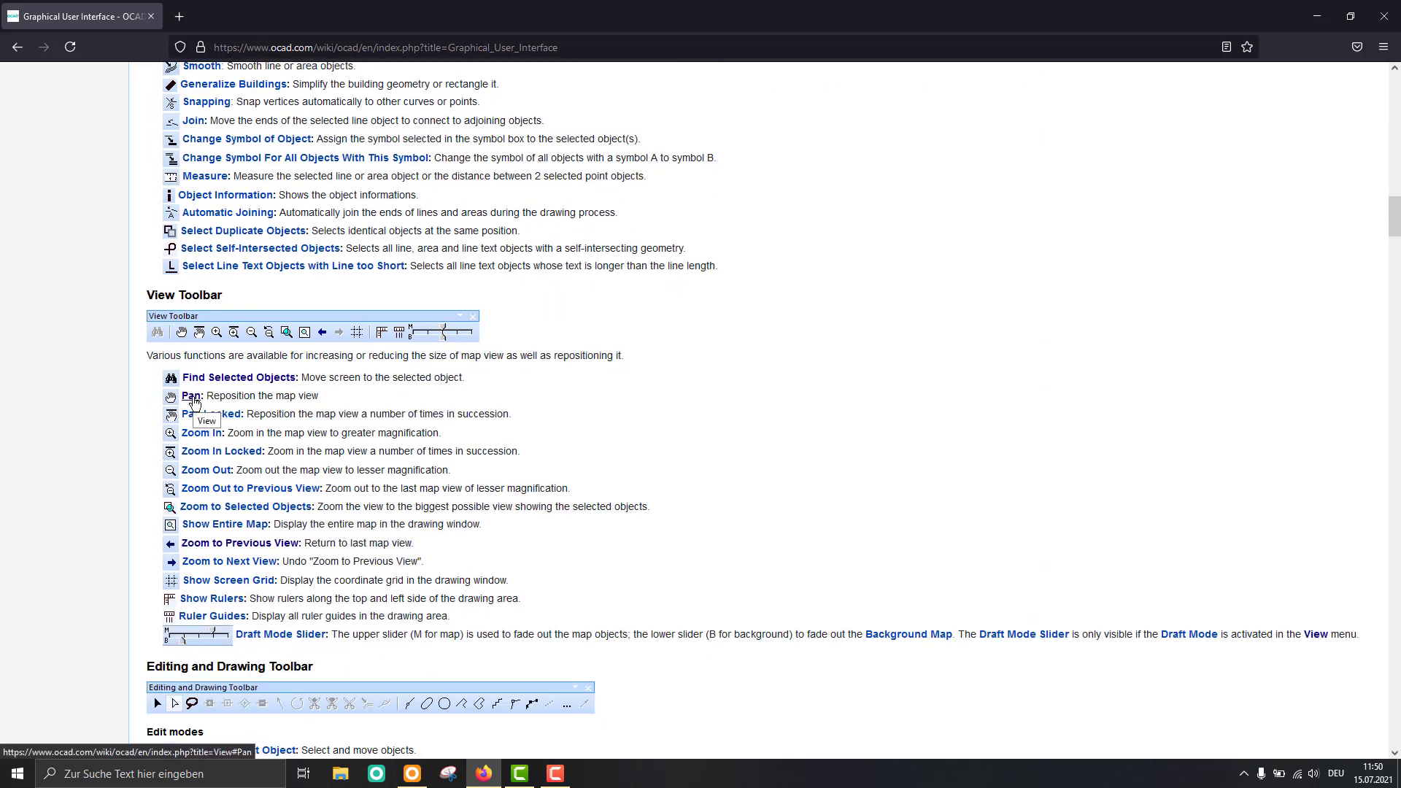
click(192, 396)
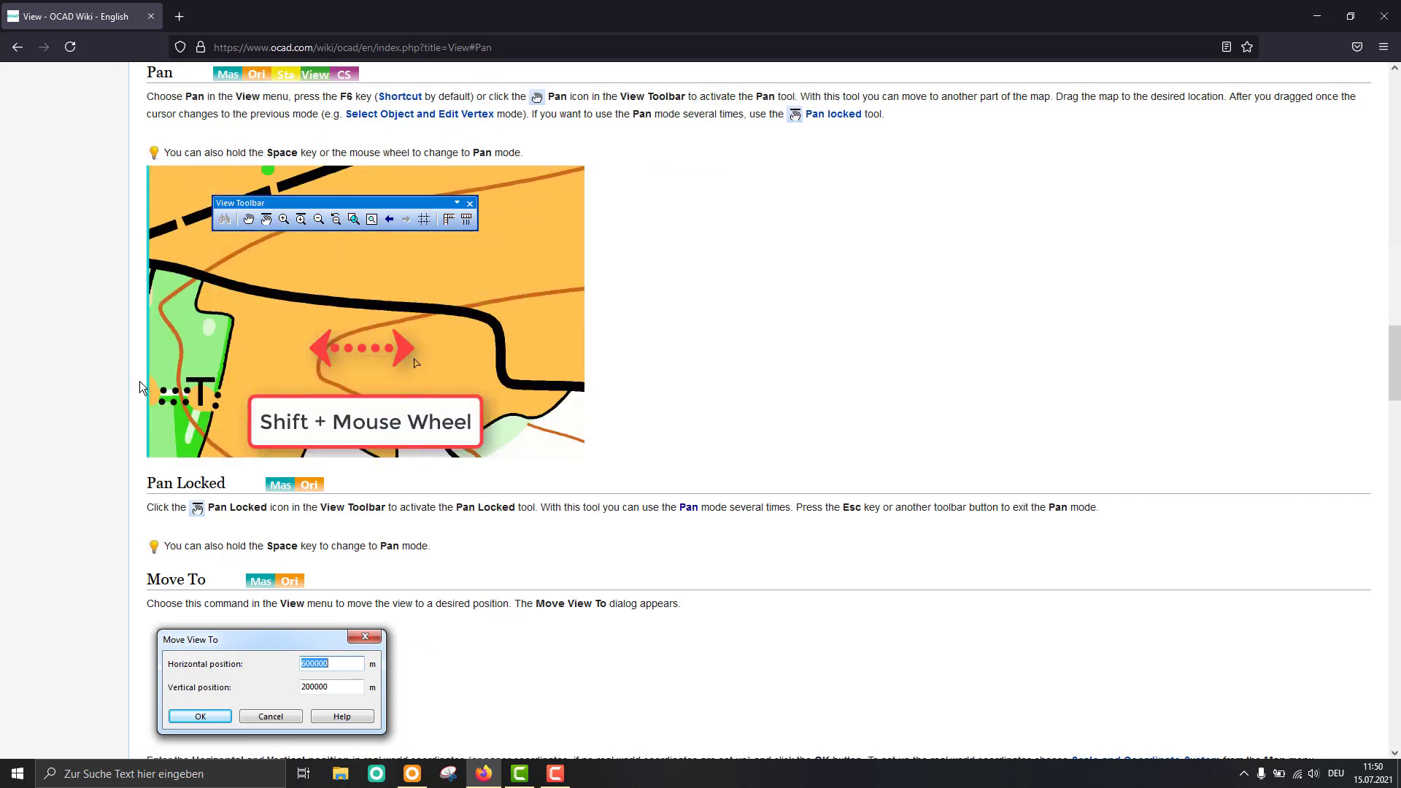
click(412, 773)
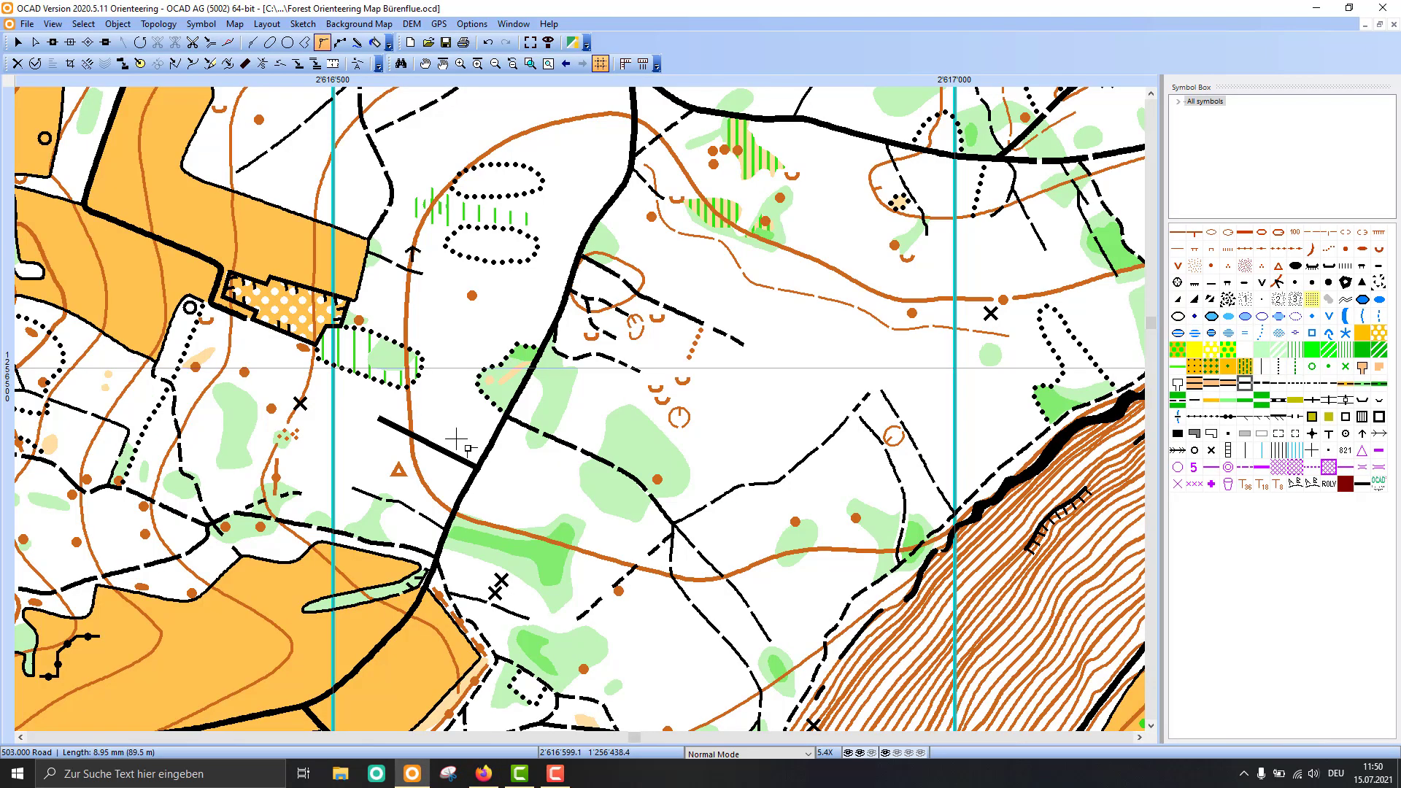